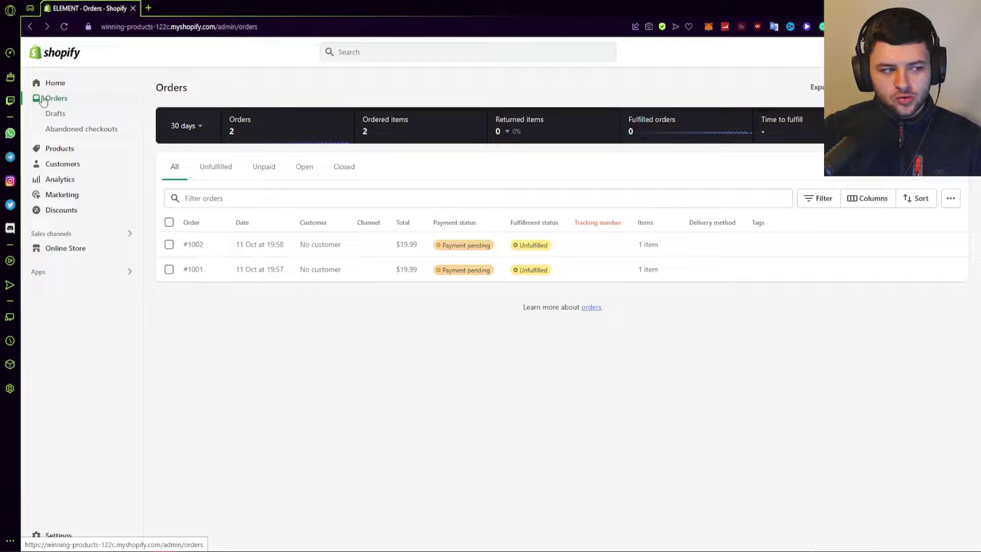
# - Browse the orders list through the Unfulfilled, Unpaid, Open and Closed filters, then return to All
pyautogui.click(43, 99)
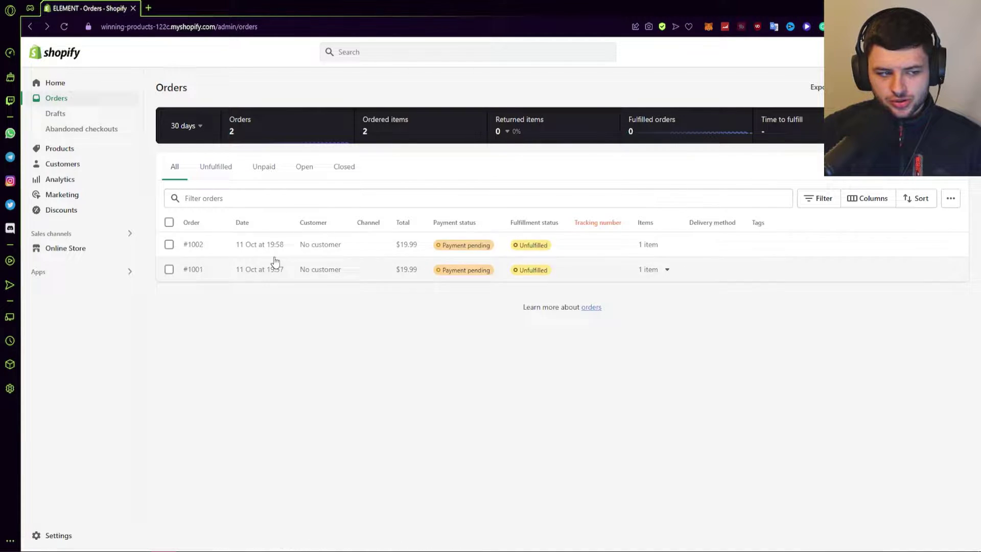
pyautogui.click(221, 168)
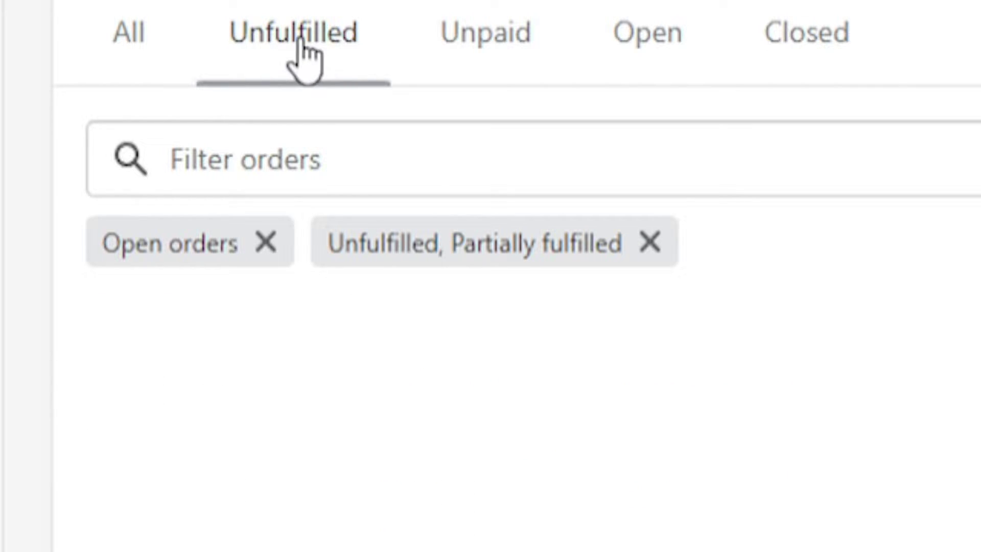
pyautogui.click(504, 43)
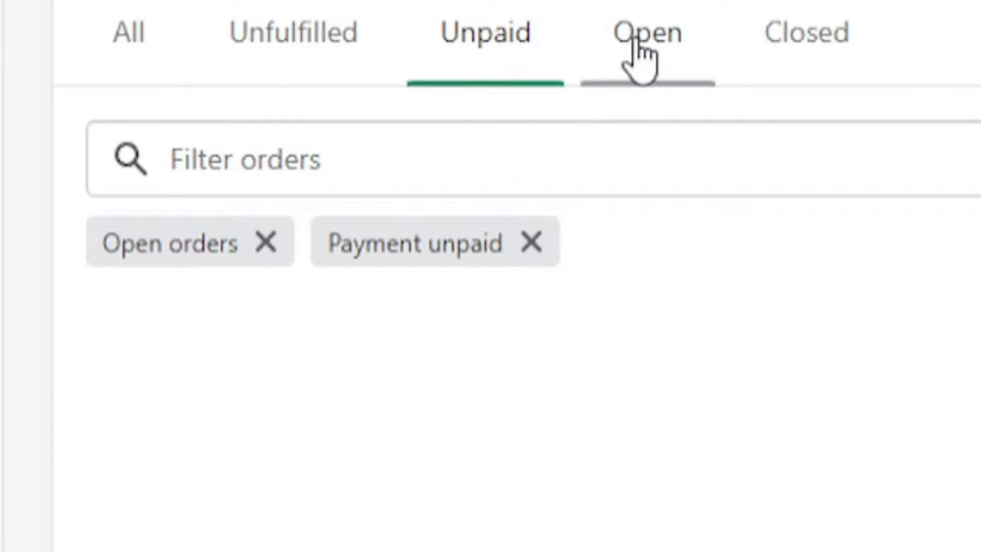
pyautogui.click(652, 41)
pyautogui.click(815, 43)
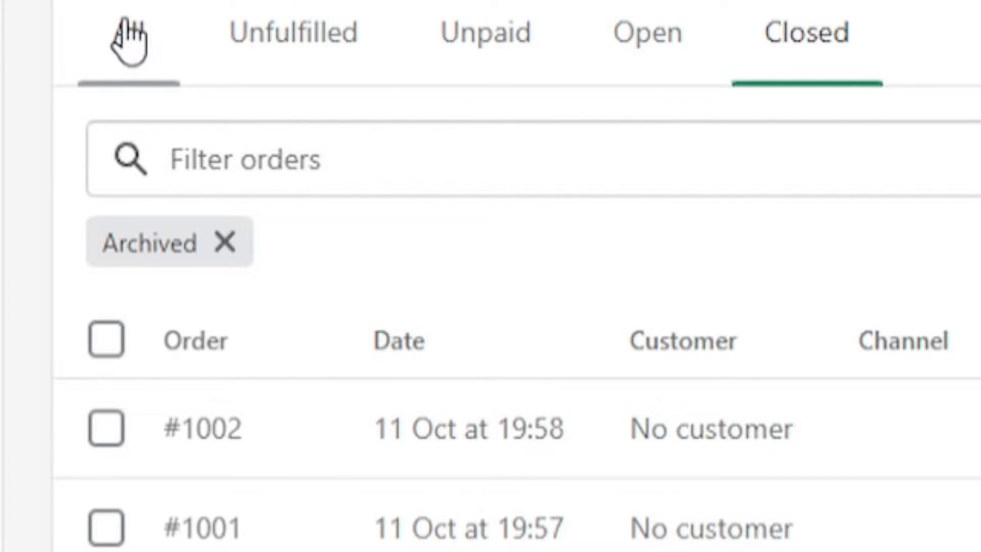
pyautogui.click(127, 35)
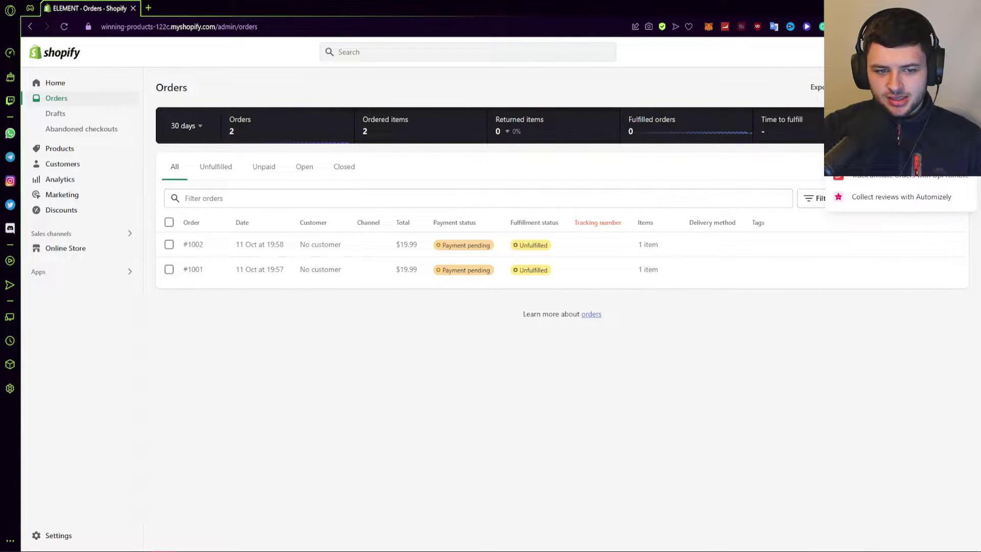
pyautogui.press('Escape')
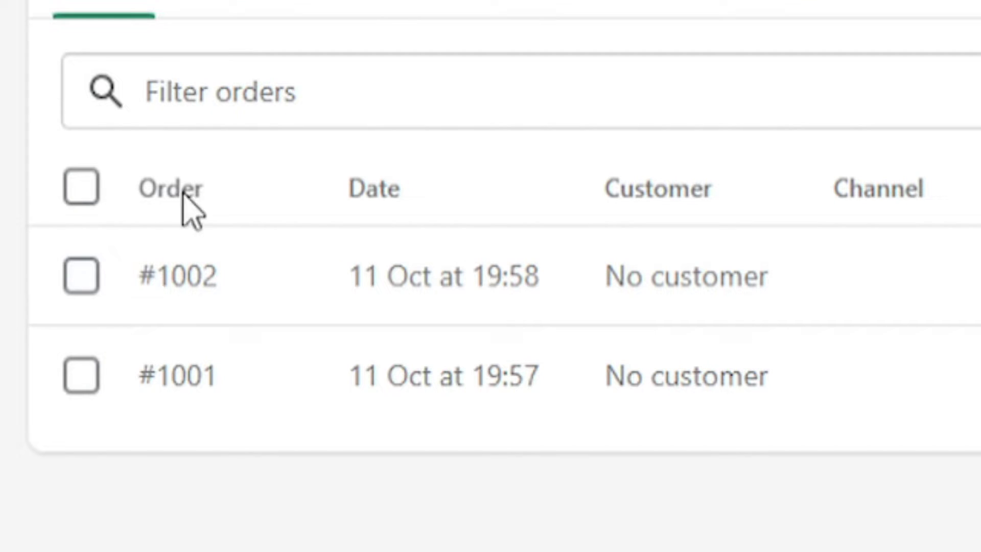
# - Select only test order #1002 and view its additional bulk actions
pyautogui.click(80, 190)
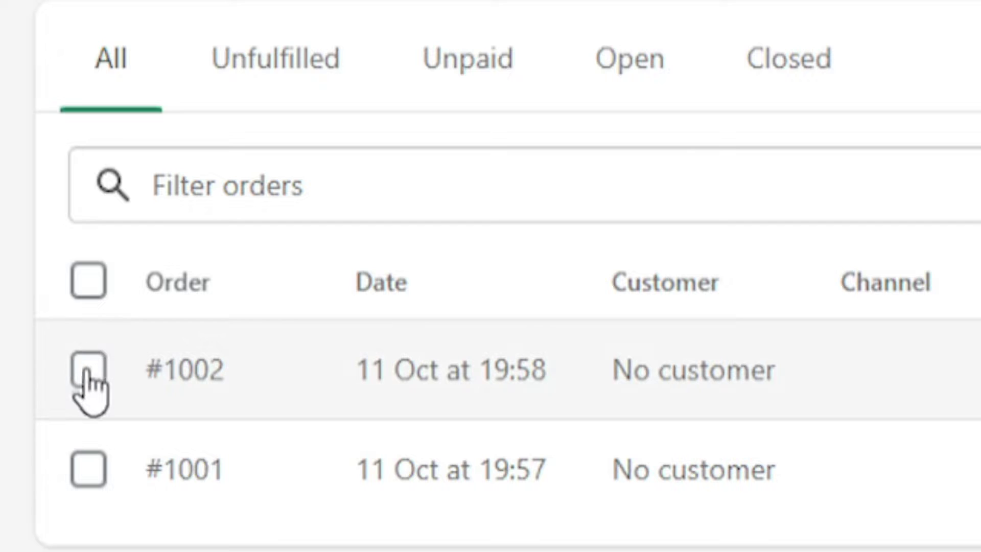
pyautogui.click(169, 253)
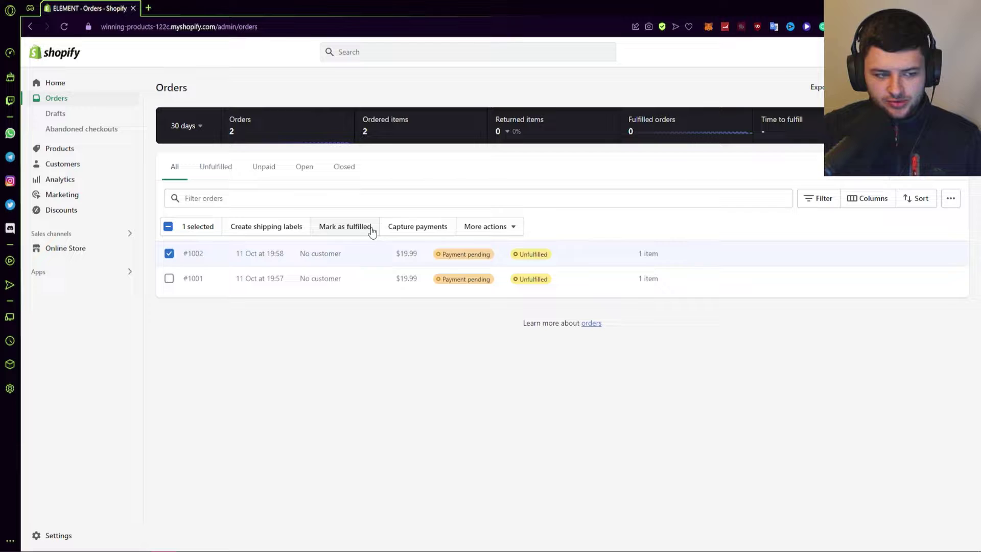
pyautogui.click(492, 227)
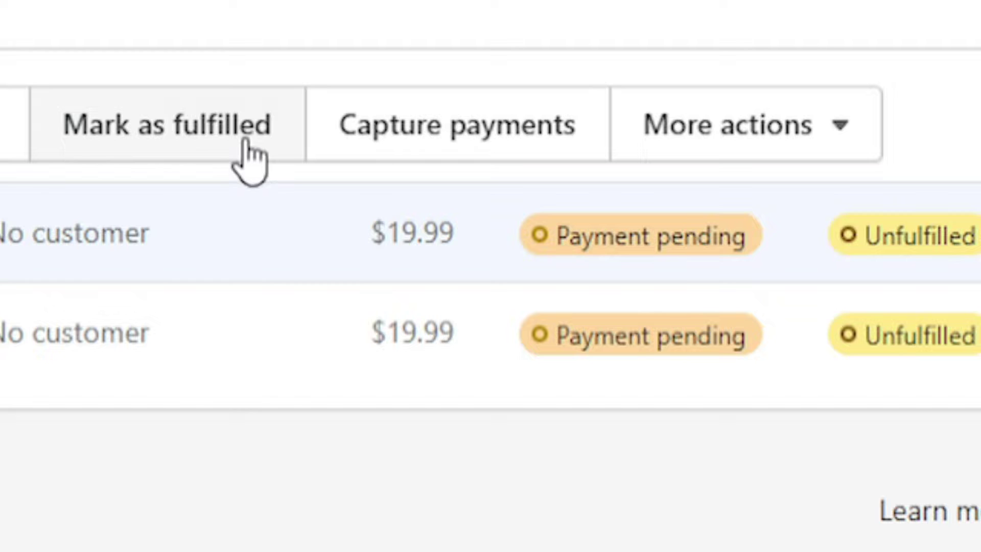
# - Capture the payment for order #1002 and confirm it
pyautogui.click(387, 132)
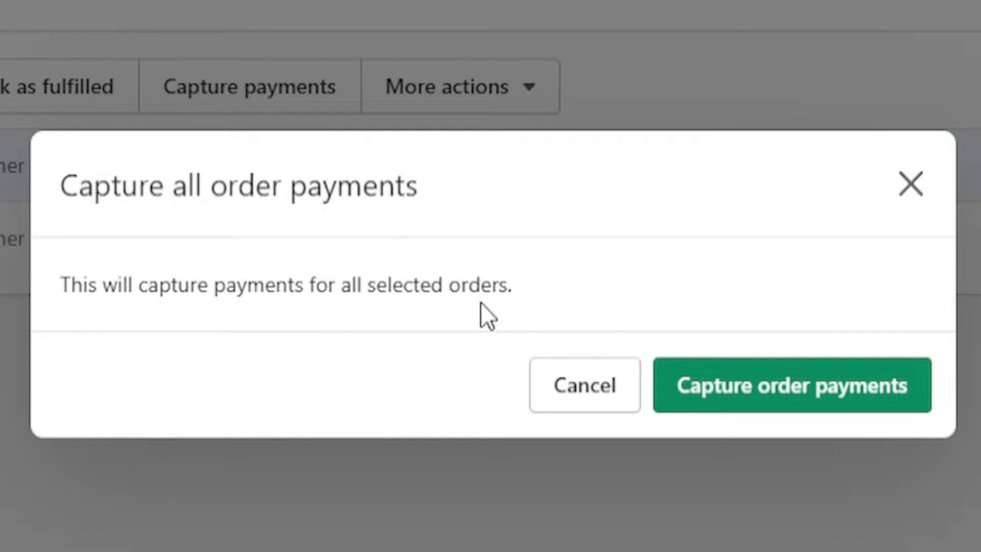
pyautogui.click(740, 405)
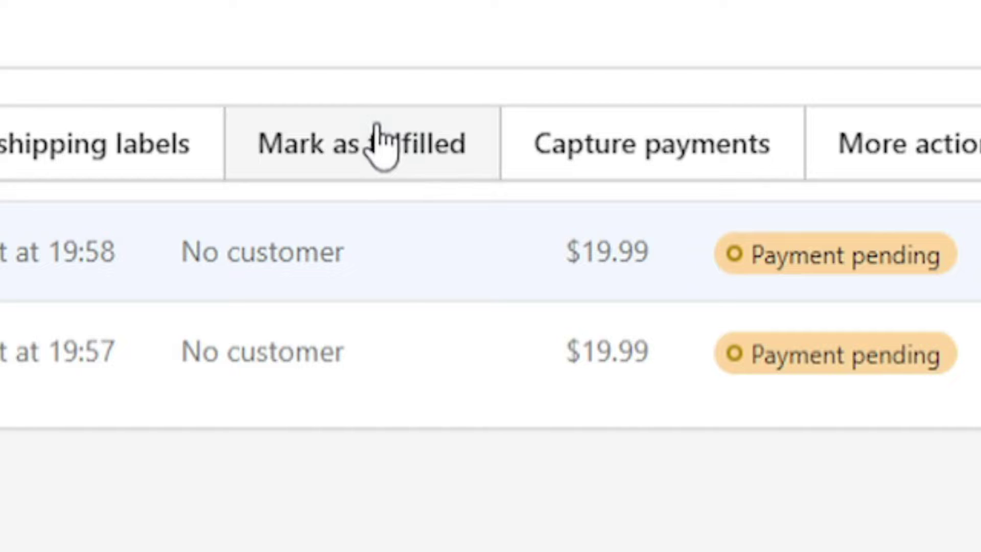
# - Review the customer notification settings linked from the Mark as fulfilled dialog for #1002
pyautogui.click(349, 225)
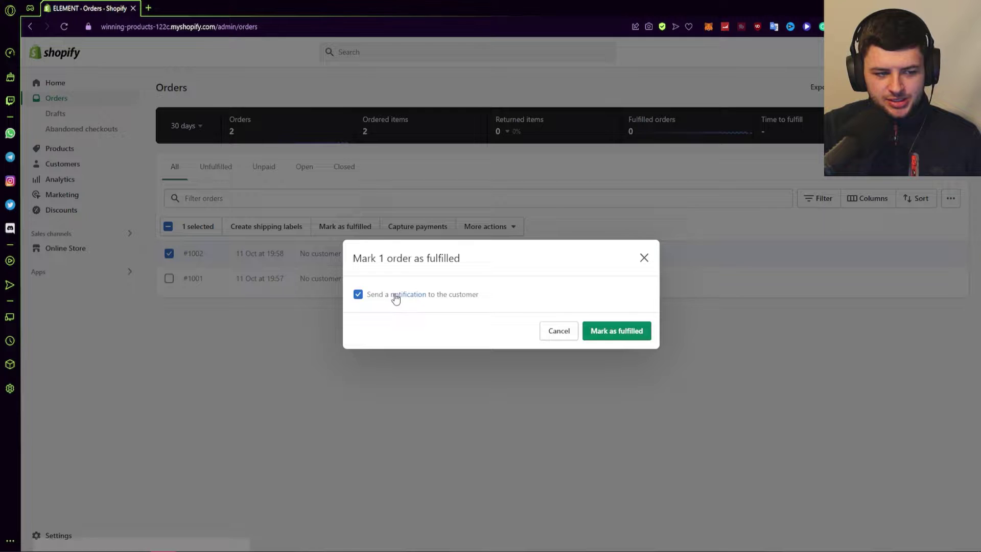
pyautogui.click(577, 416)
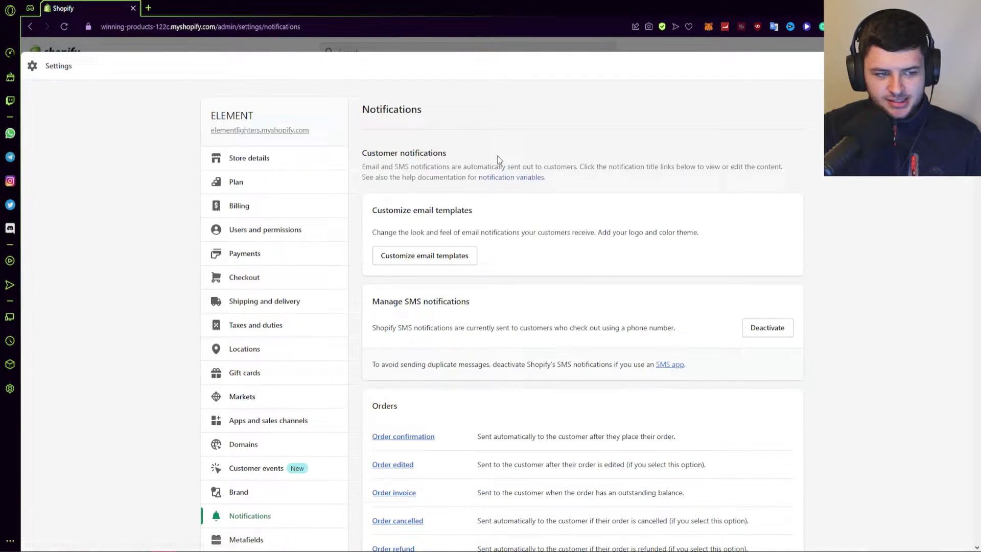
pyautogui.scroll(-5, 489, 136)
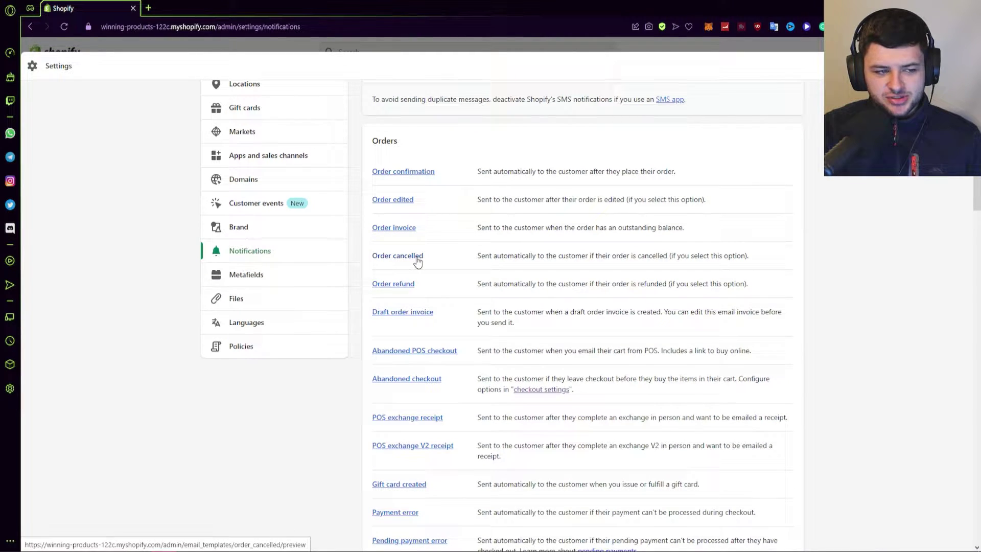
pyautogui.scroll(-3, 414, 262)
pyautogui.scroll(4, 403, 266)
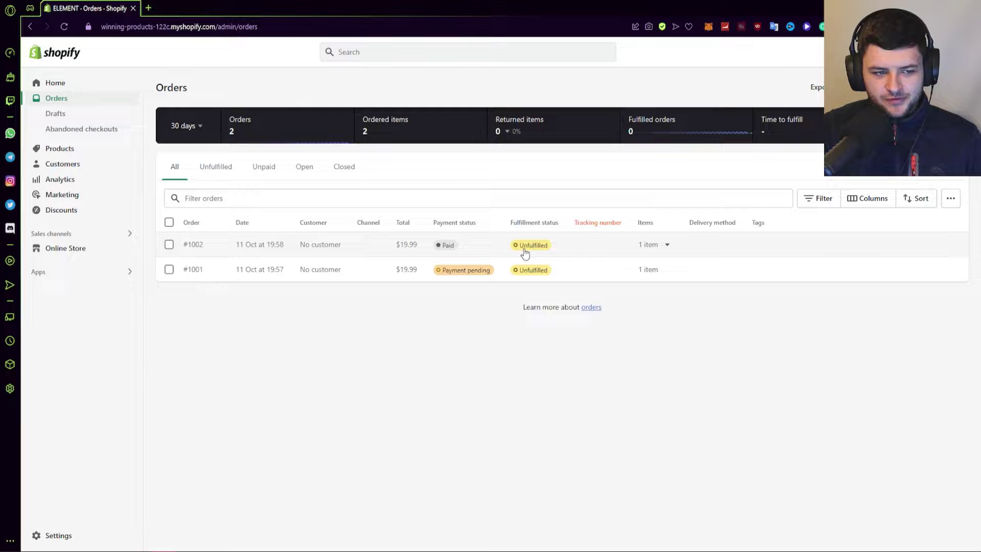
# - Mark order #1002 as fulfilled from the bulk-action bar
pyautogui.click(169, 244)
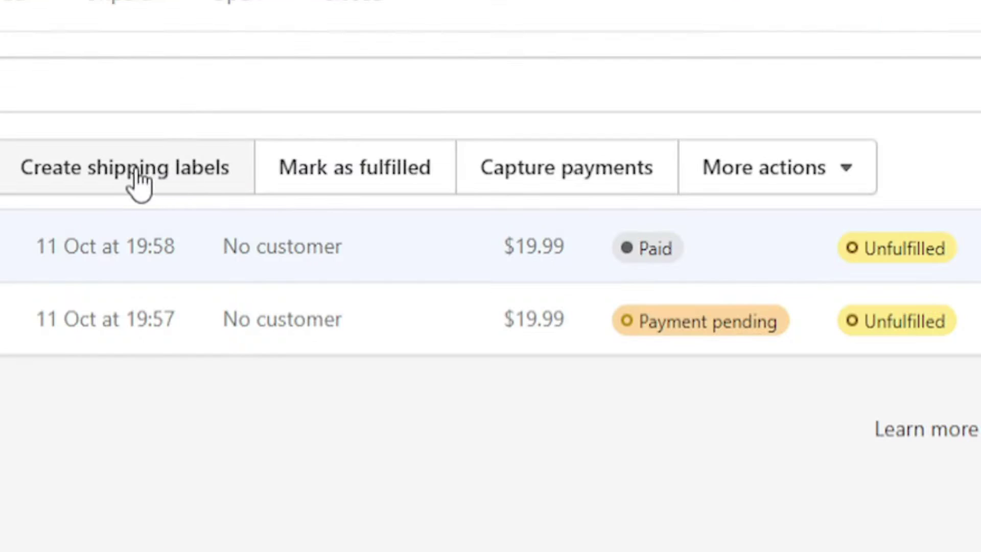
pyautogui.click(362, 179)
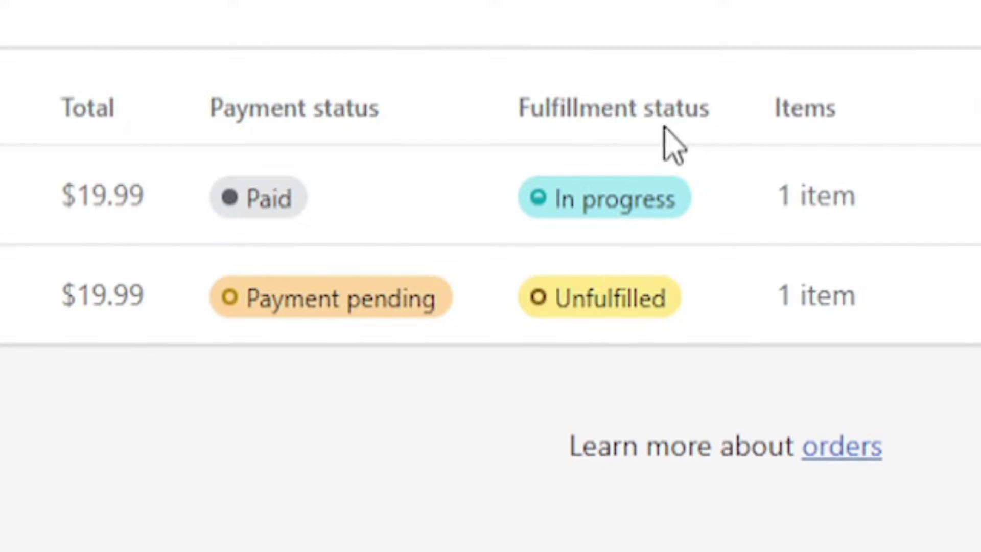
# - Open order #1002's detail page showing its DSers fulfillment request for the Dual Flame Dragon Lighter
pyautogui.click(572, 200)
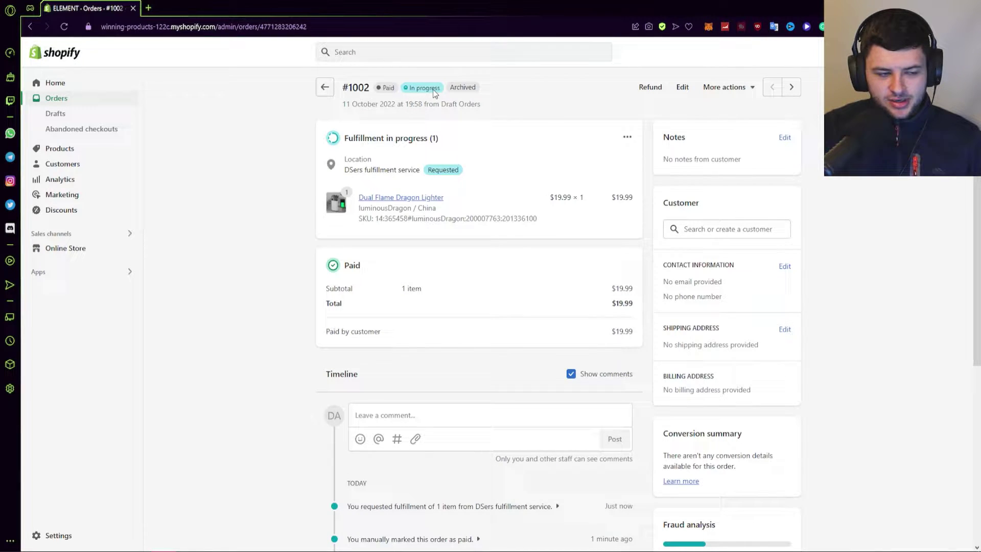
pyautogui.moveTo(345, 170); pyautogui.dragTo(394, 171)
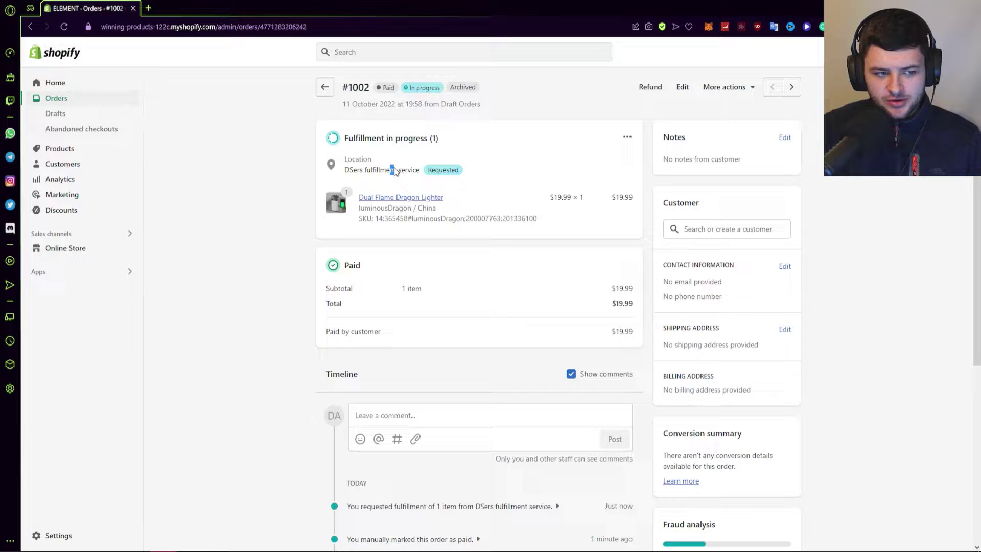
pyautogui.click(472, 170)
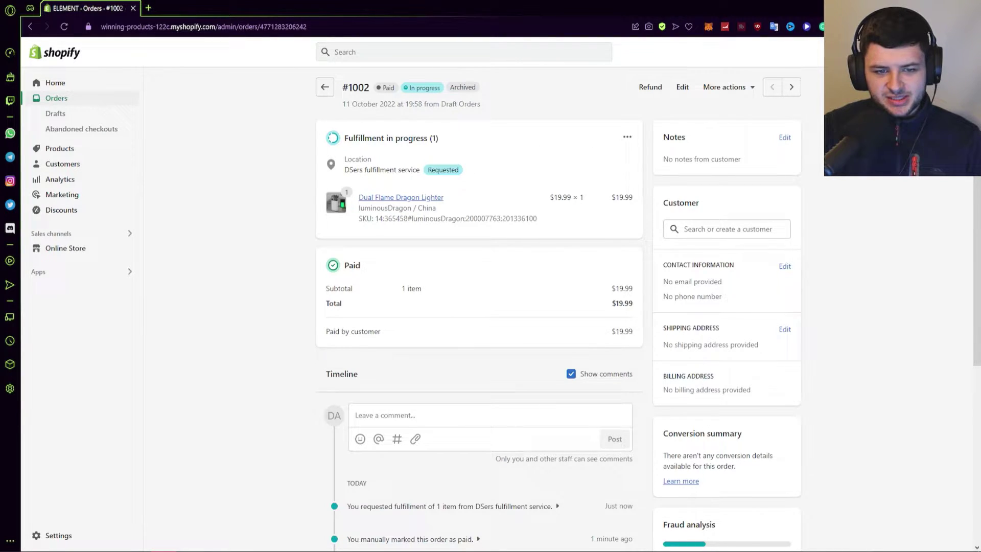
pyautogui.scroll(-3, 968, 186)
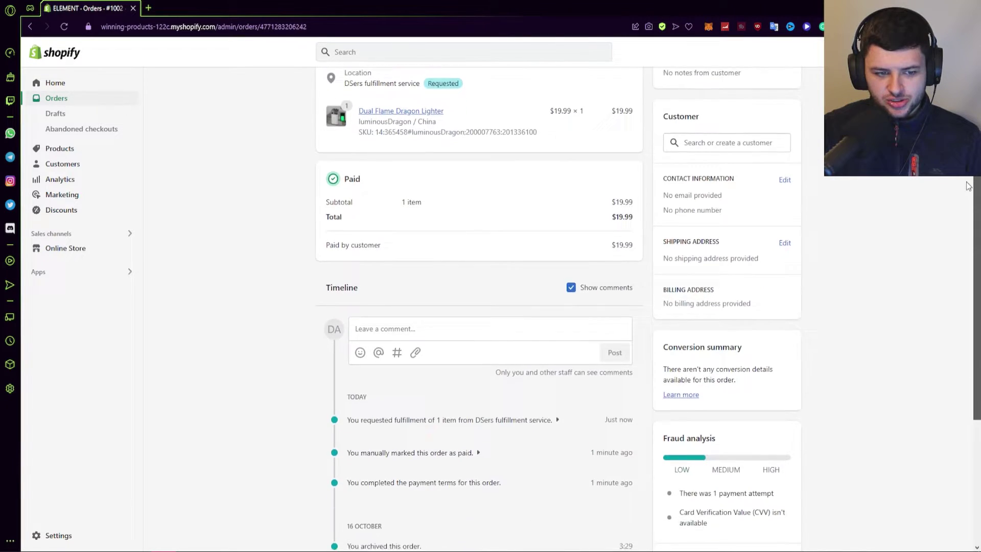
pyautogui.scroll(-4, 954, 237)
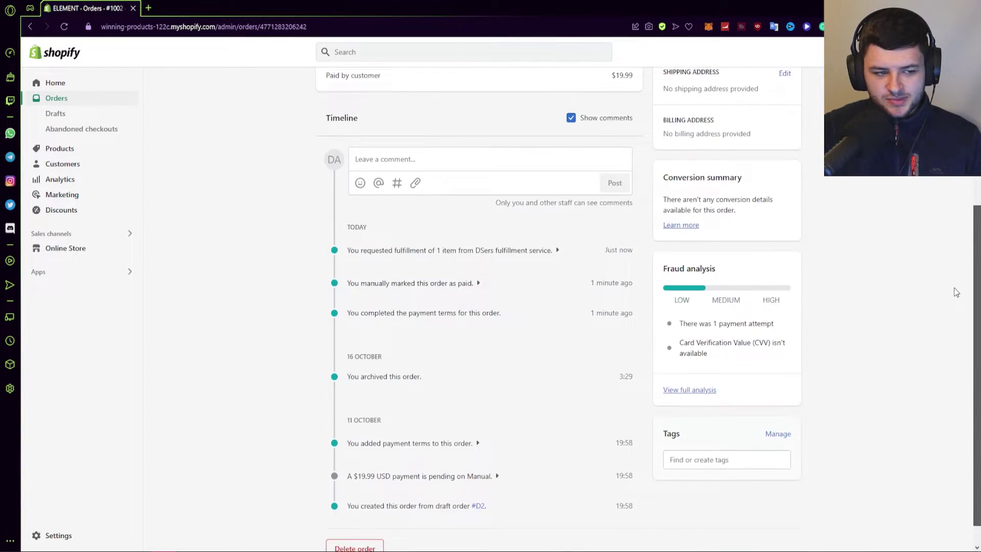
pyautogui.scroll(-1, 955, 296)
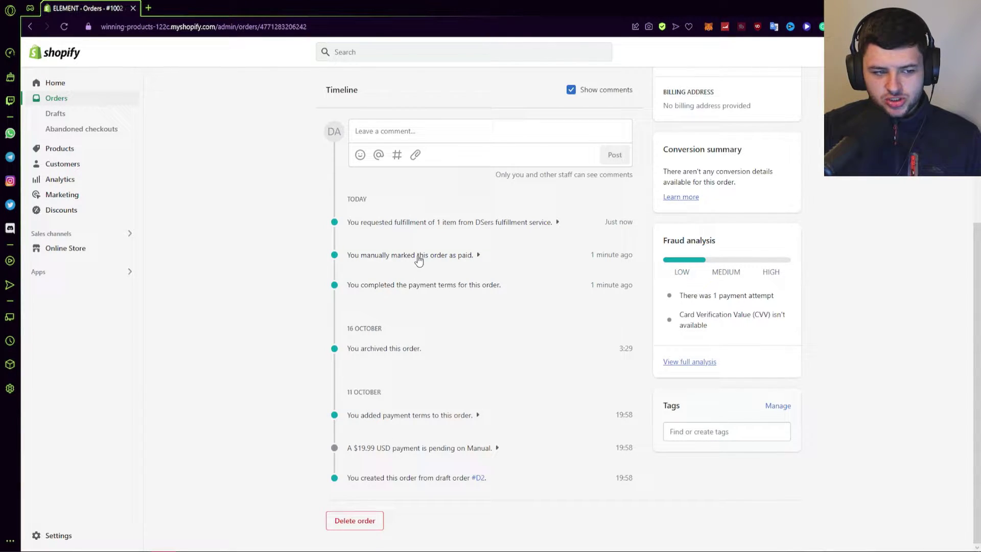
pyautogui.click(557, 223)
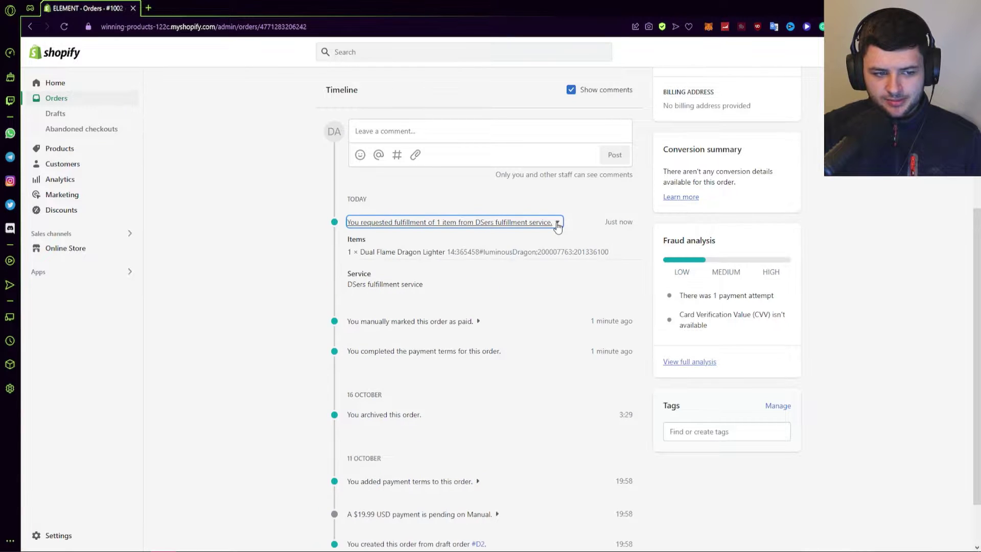
pyautogui.click(415, 226)
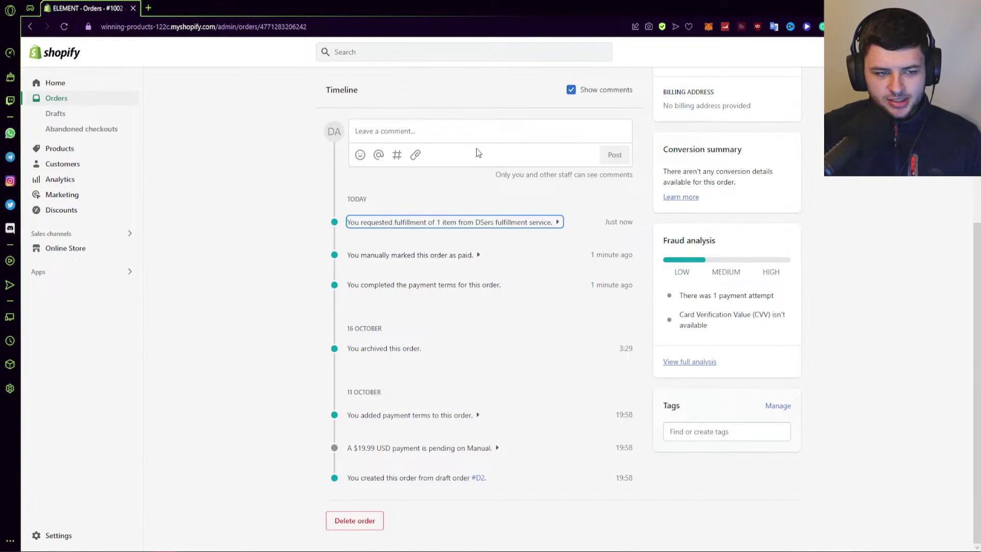
pyautogui.scroll(5, 477, 154)
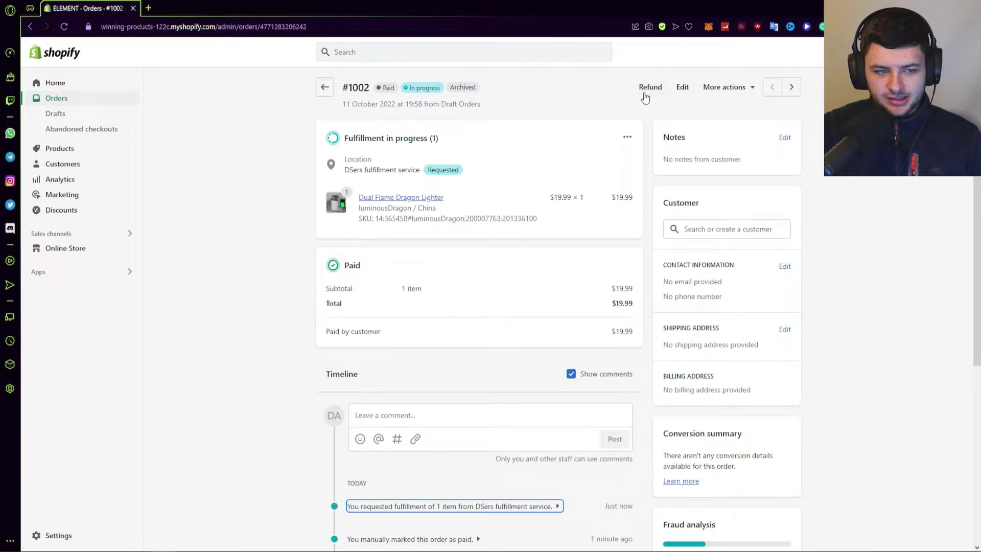
# - Delete order #1002 and confirm the deletion
pyautogui.click(710, 88)
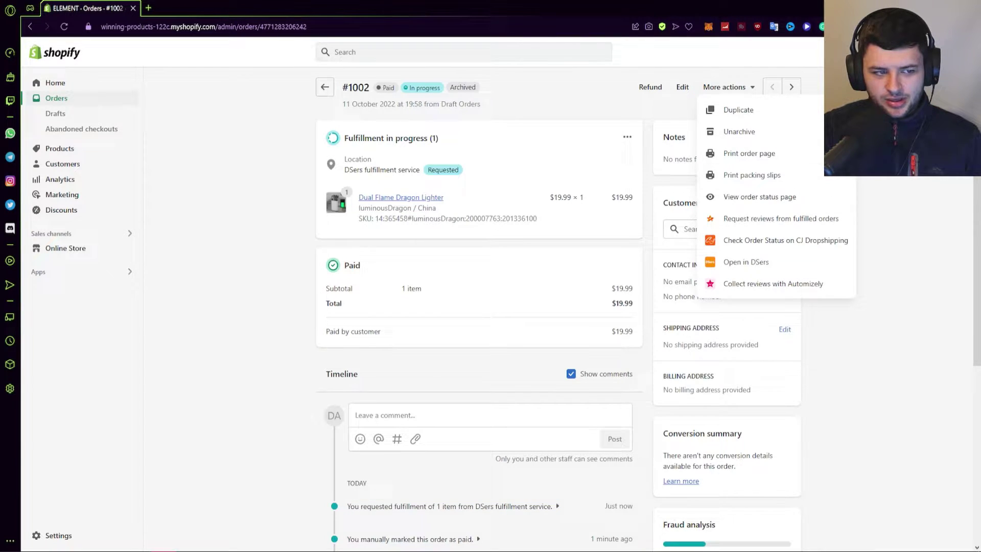
pyautogui.click(606, 260)
pyautogui.scroll(-10, 545, 283)
pyautogui.click(361, 521)
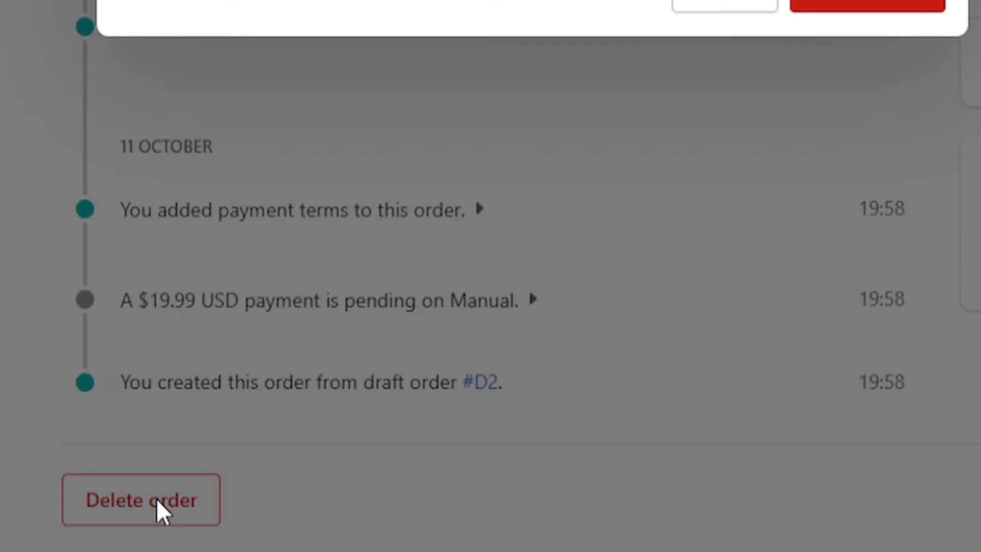
pyautogui.click(917, 6)
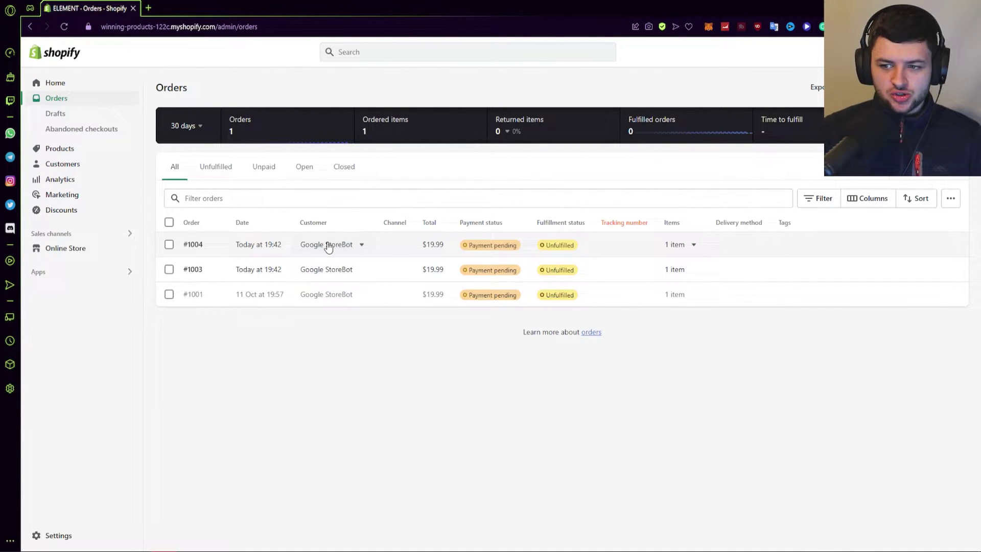
# - Launch DSers-AliExpress Dropshipping from the installed apps list
pyautogui.click(92, 275)
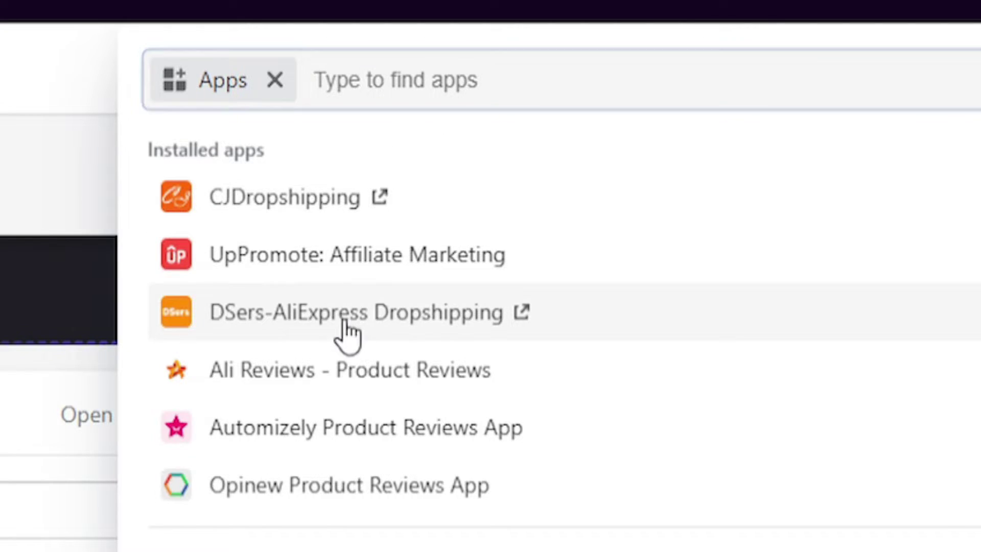
pyautogui.click(345, 323)
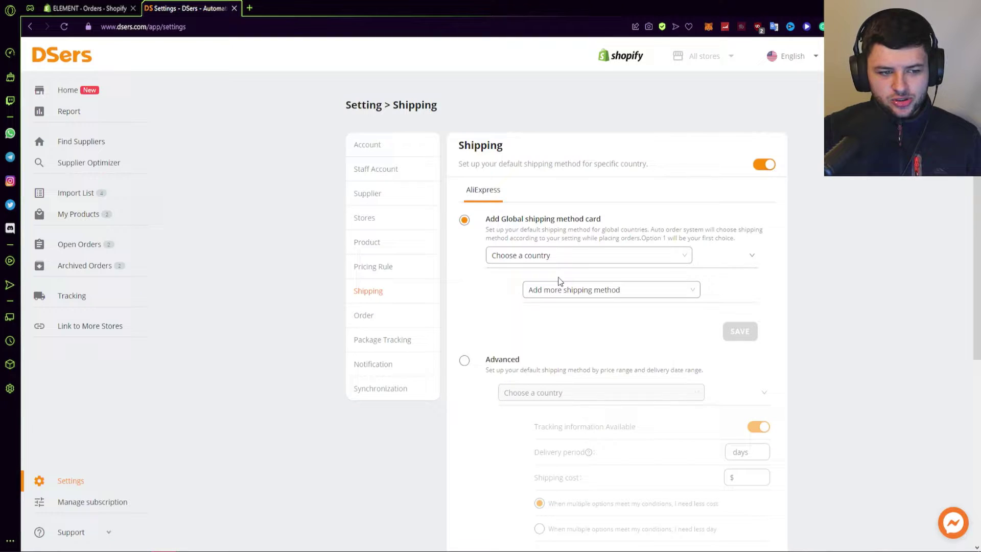
# - Review the DSers Account, Supplier, Stores and Product settings pages in turn
pyautogui.click(391, 148)
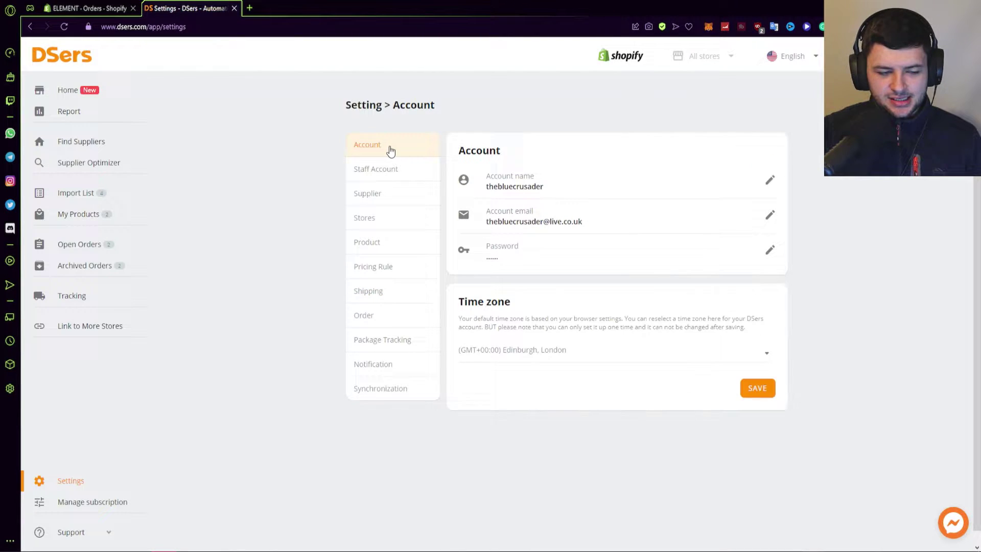
pyautogui.click(368, 193)
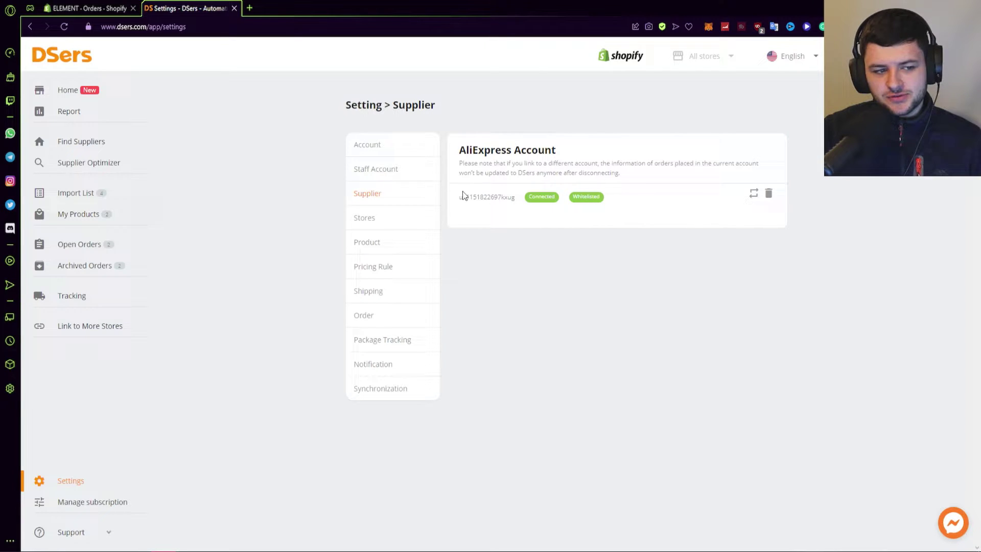
pyautogui.moveTo(495, 194); pyautogui.dragTo(624, 198)
pyautogui.click(640, 195)
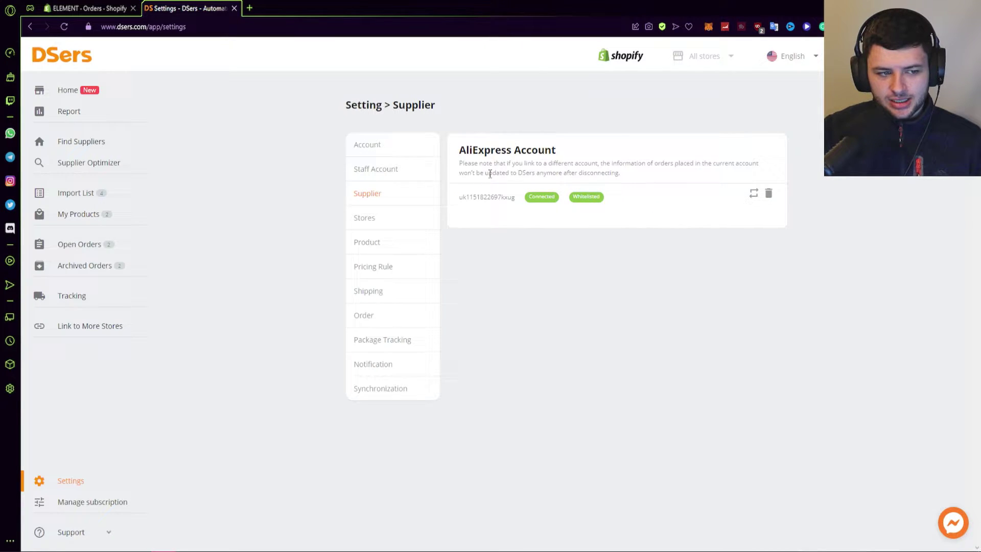
pyautogui.click(376, 216)
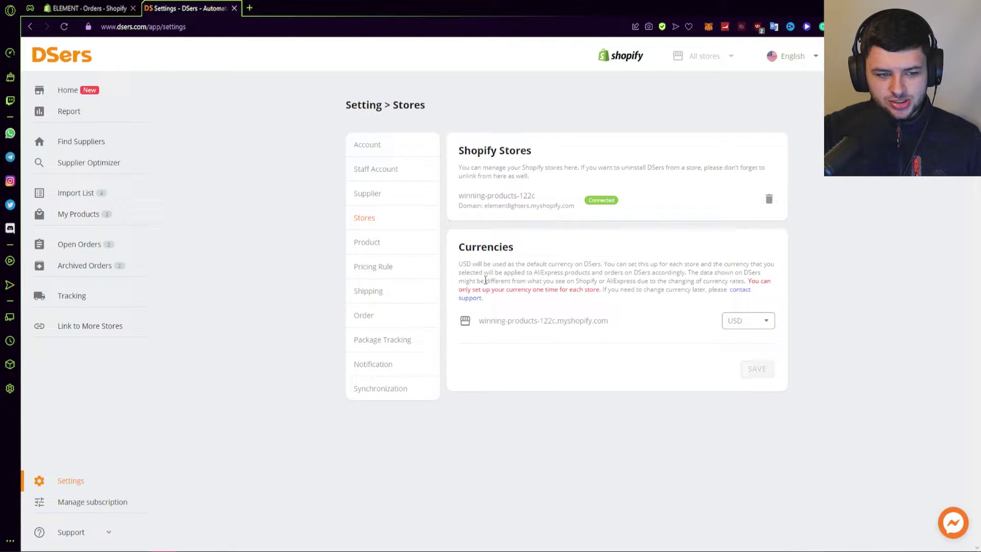
pyautogui.click(365, 242)
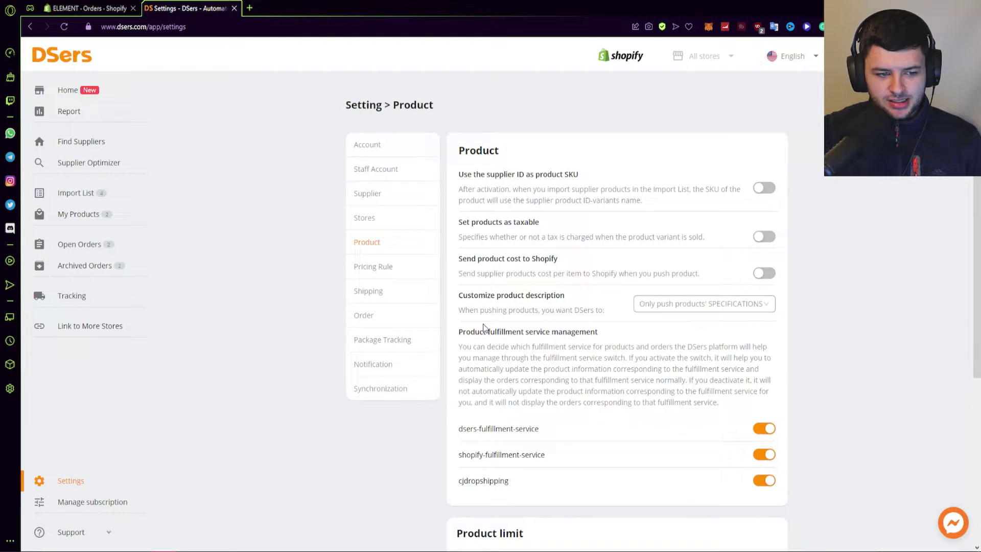
# - In DSers Shipping settings, choose United States as the country
pyautogui.click(367, 290)
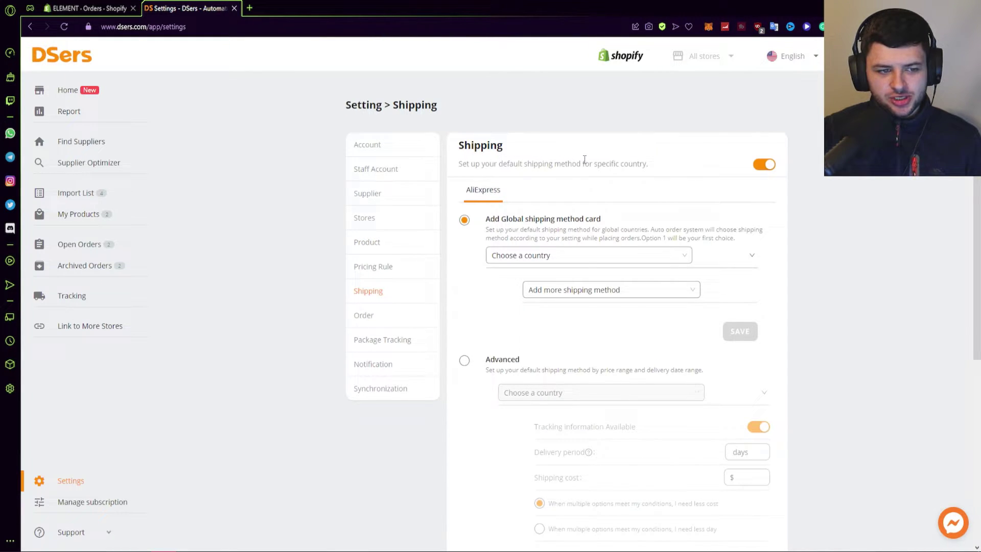
pyautogui.scroll(-3, 592, 180)
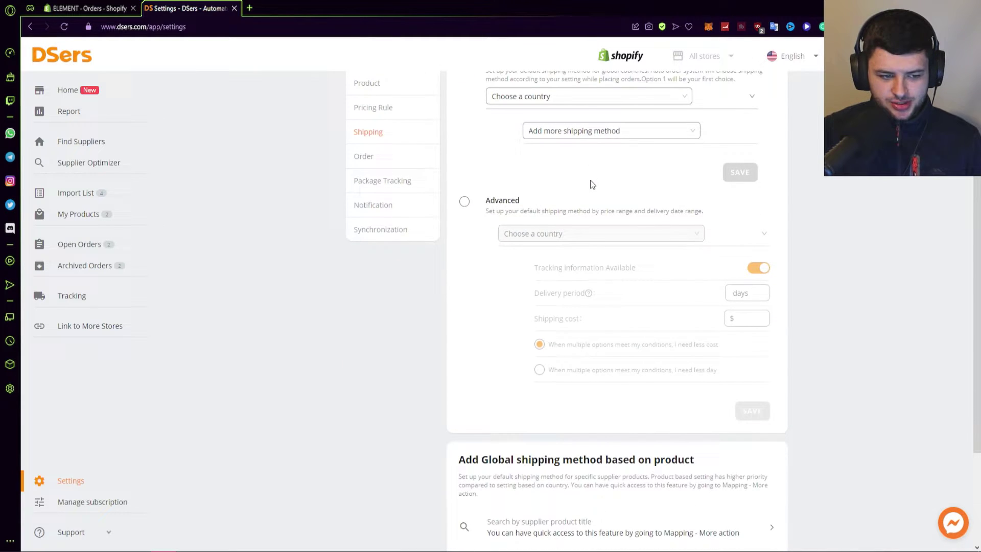
pyautogui.scroll(2, 590, 180)
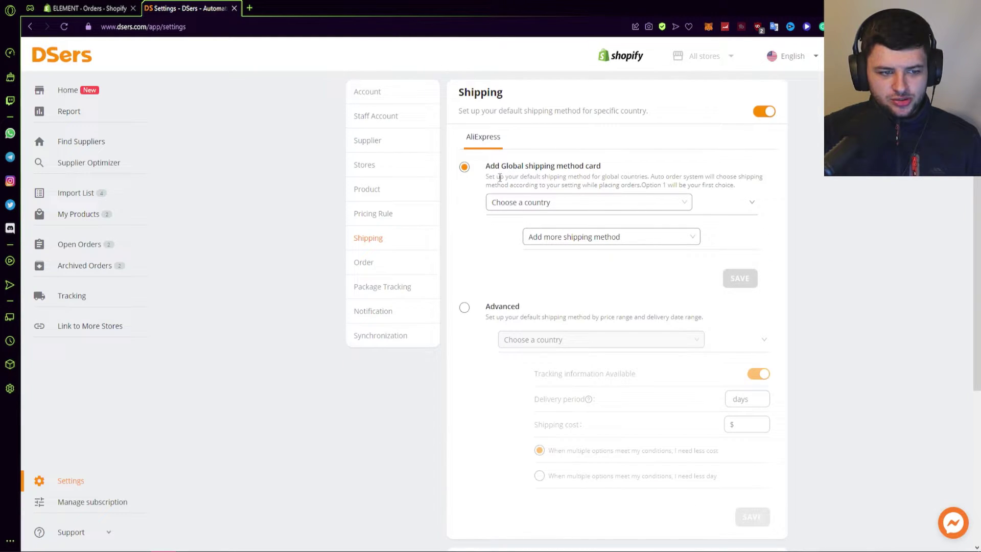
pyautogui.click(510, 204)
pyautogui.moveTo(687, 228); pyautogui.dragTo(692, 335)
pyautogui.scroll(1, 620, 289)
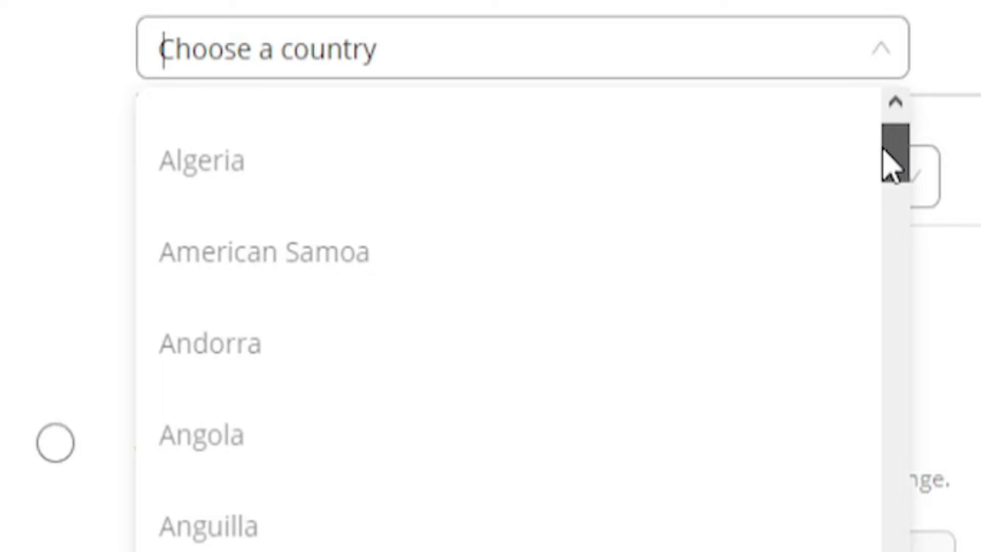
pyautogui.scroll(4, 635, 360)
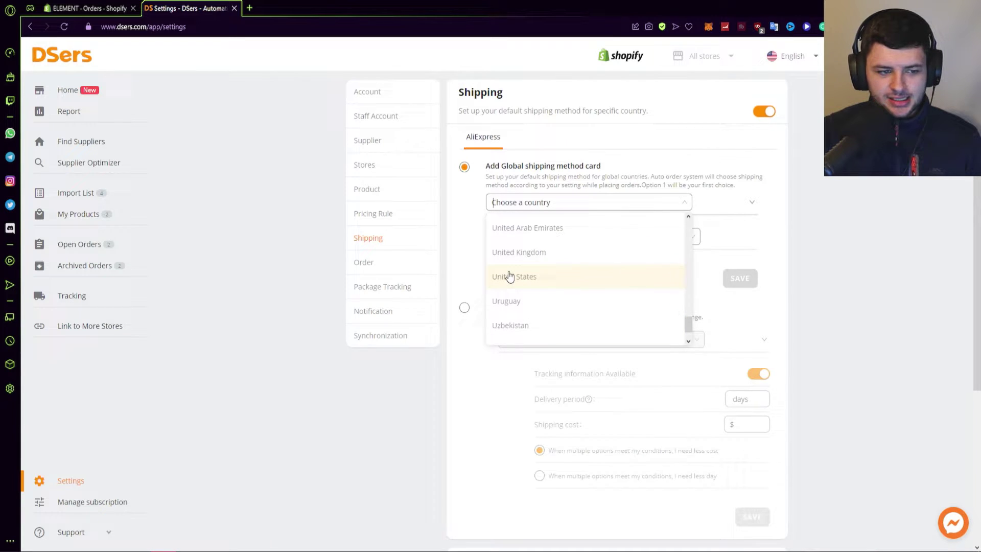
pyautogui.click(511, 296)
# - Search 'aliexpress', select AliExpress Standard Shipping for the United States, and save
pyautogui.click(577, 237)
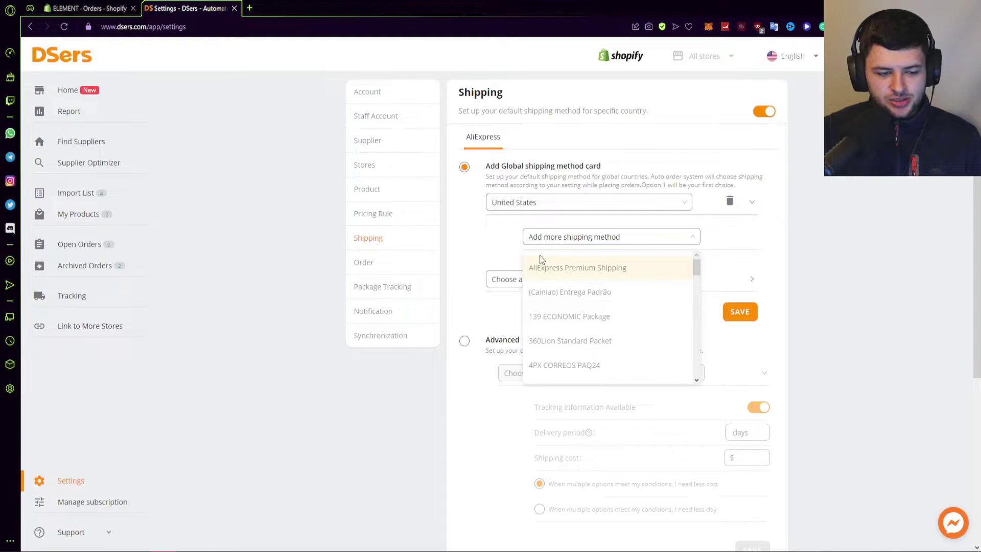
pyautogui.scroll(-5, 668, 281)
pyautogui.scroll(-5, 684, 290)
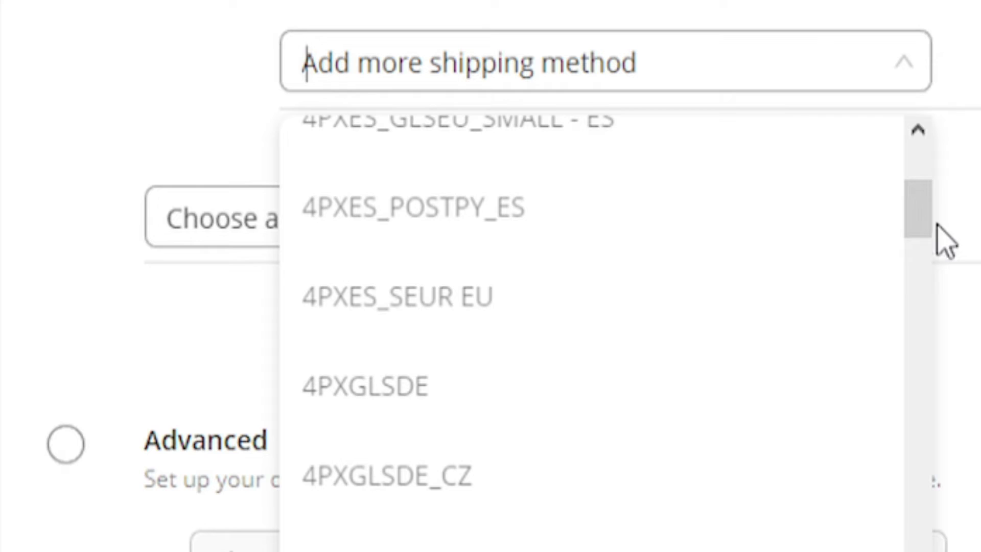
pyautogui.moveTo(936, 225); pyautogui.dragTo(946, 551)
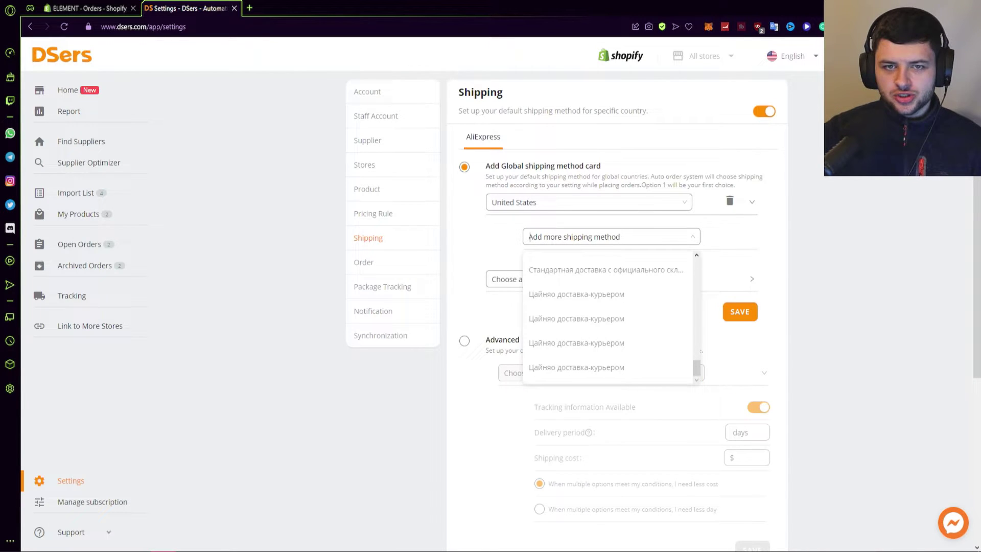
pyautogui.click(611, 238)
pyautogui.write('aliexpress')
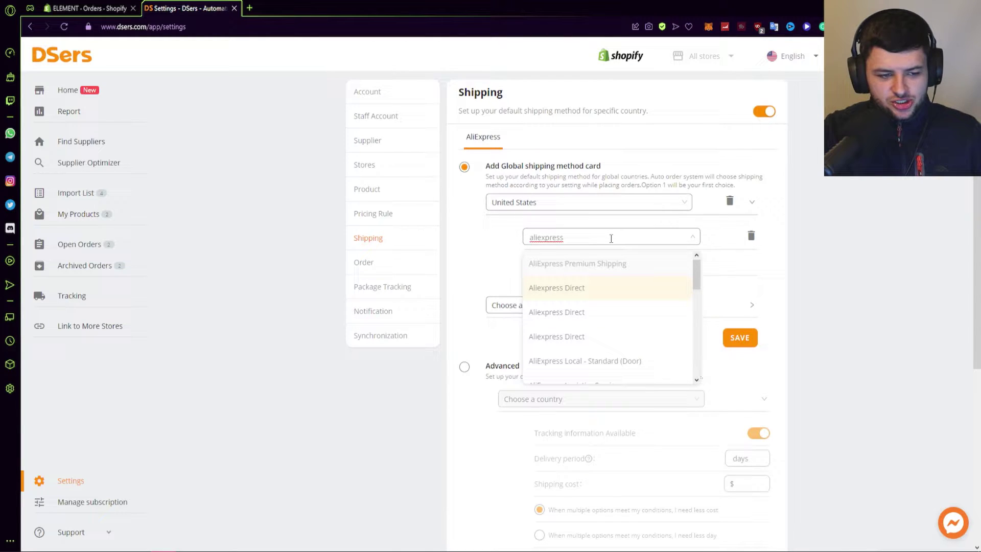
pyautogui.scroll(-2, 670, 298)
pyautogui.scroll(-5, 644, 290)
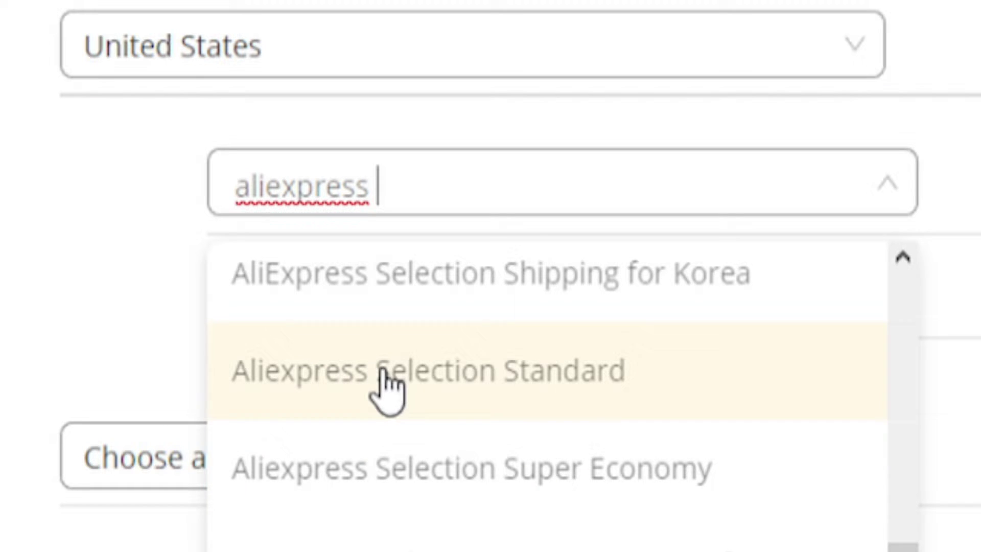
pyautogui.scroll(-2, 407, 406)
pyautogui.click(421, 542)
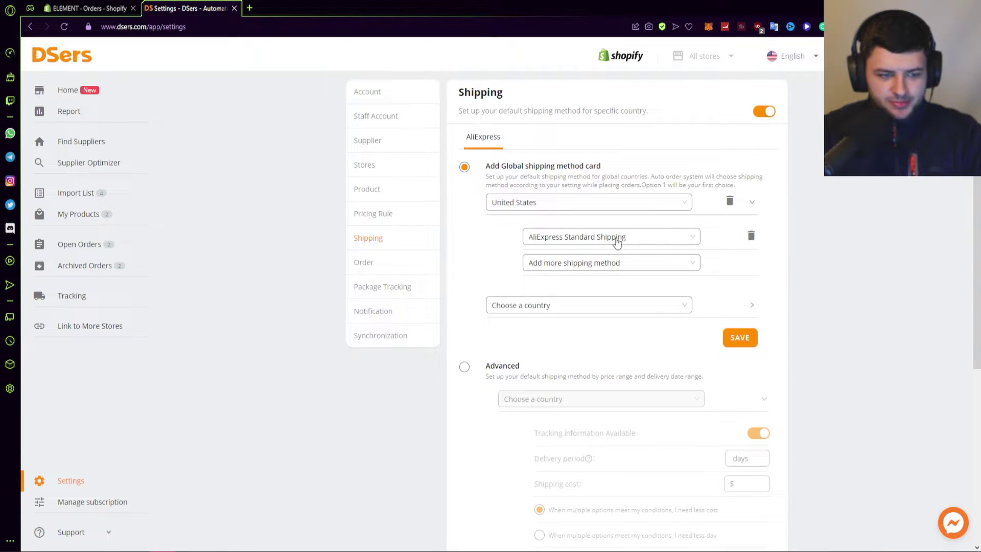
pyautogui.click(728, 335)
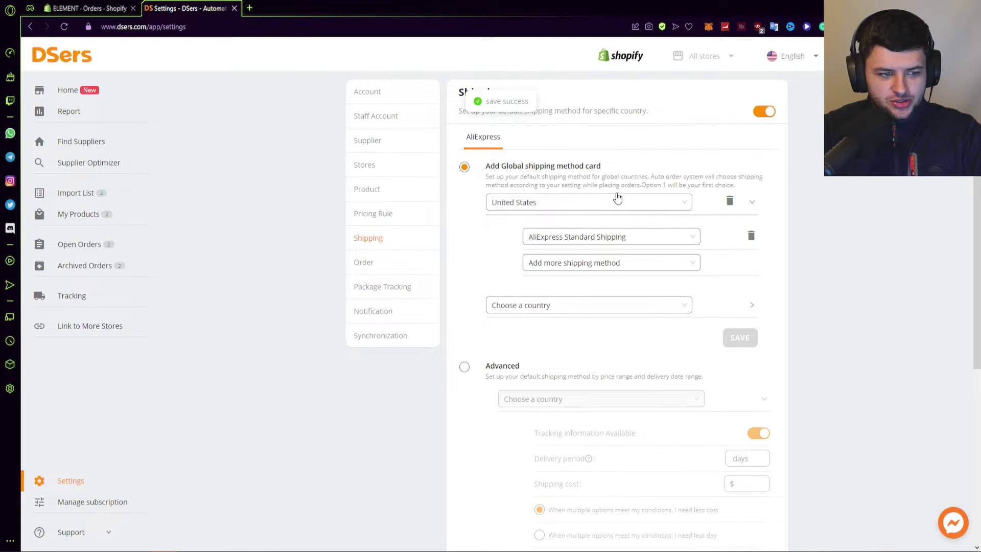
pyautogui.scroll(-6, 556, 228)
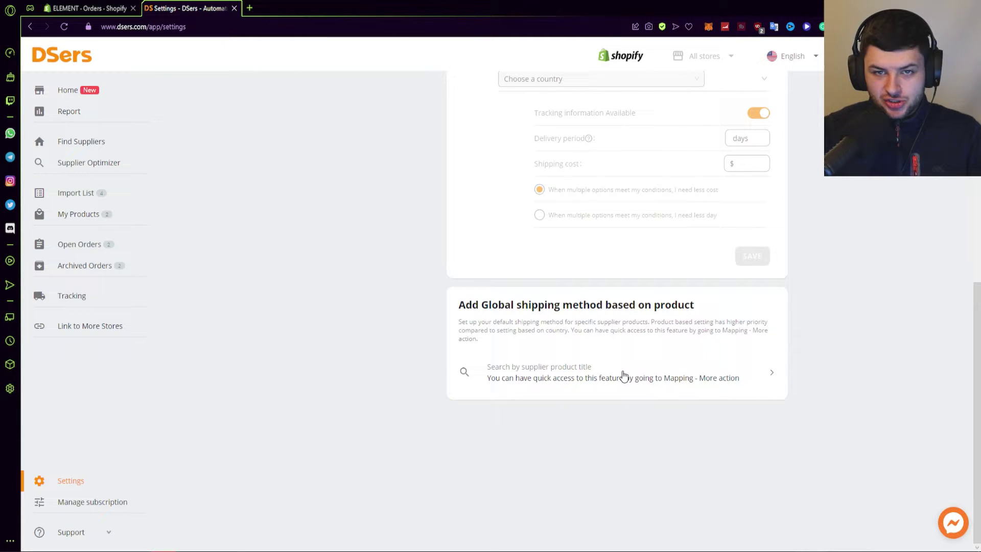
pyautogui.scroll(7, 582, 372)
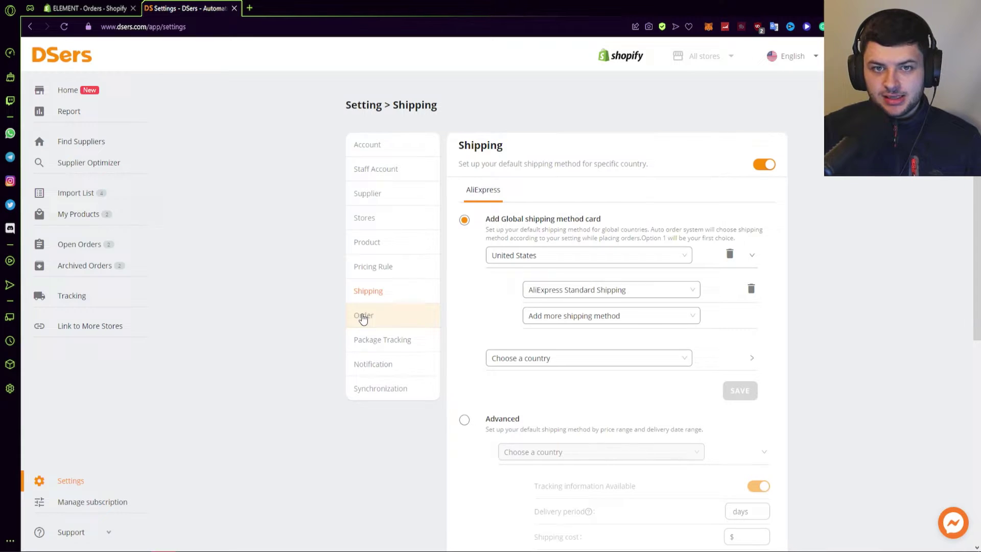
# - Read through the supplier message in DSers Order settings asking for no invoices and fast shipping
pyautogui.click(363, 317)
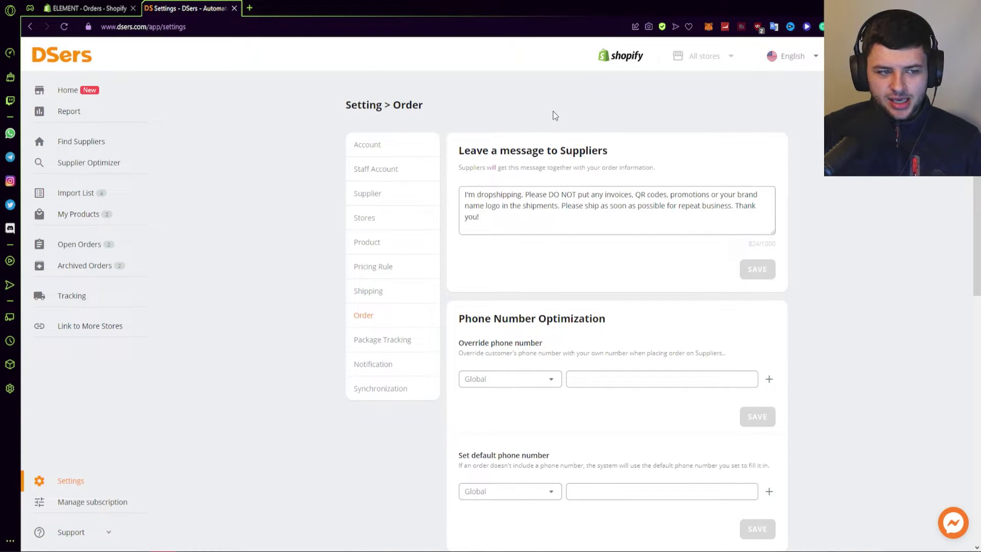
pyautogui.moveTo(458, 166); pyautogui.dragTo(620, 170)
pyautogui.click(578, 171)
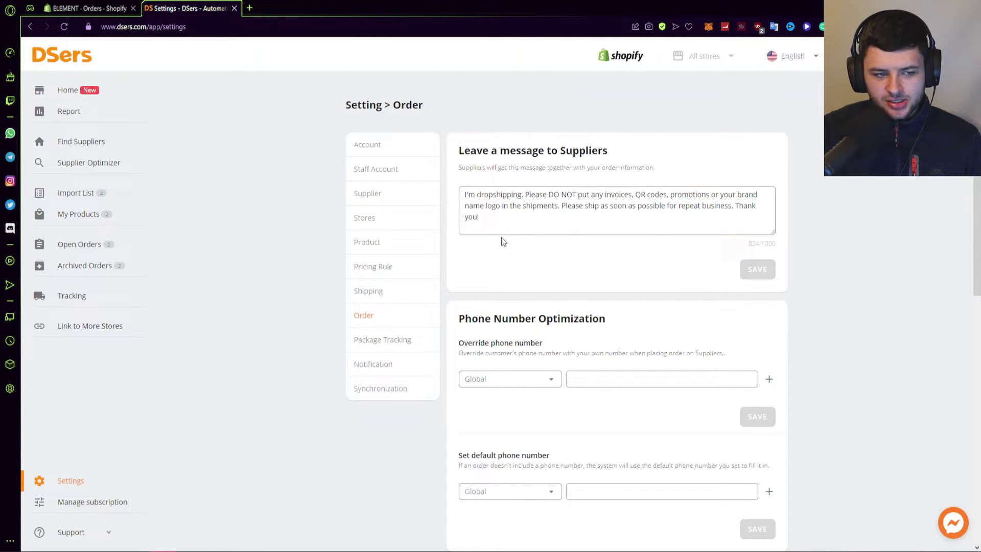
pyautogui.click(513, 214)
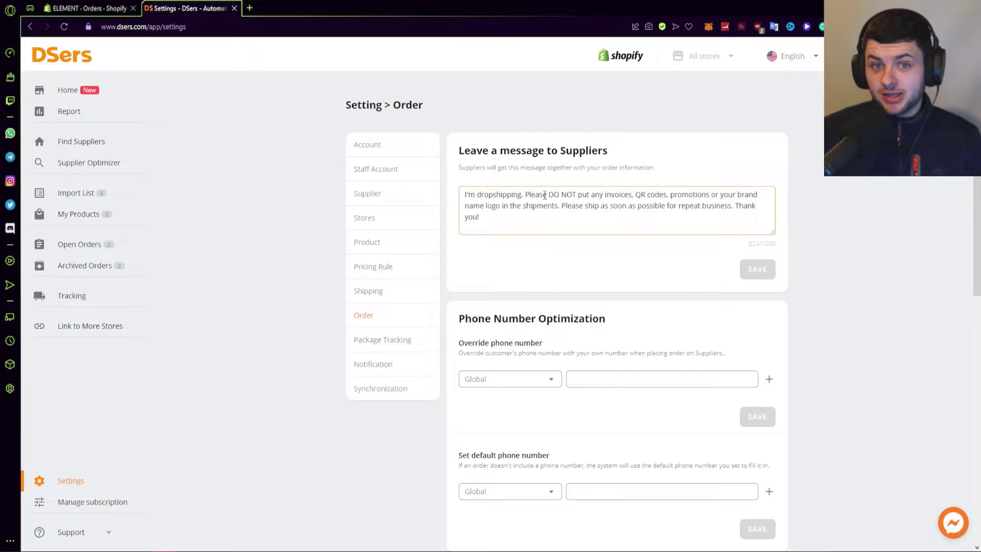
pyautogui.click(463, 193)
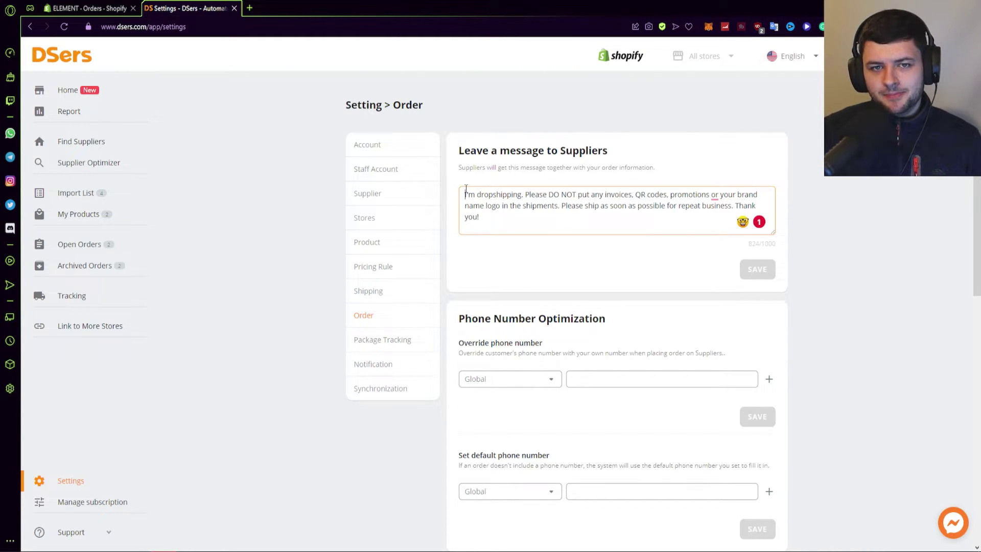
pyautogui.moveTo(465, 193); pyautogui.dragTo(526, 194)
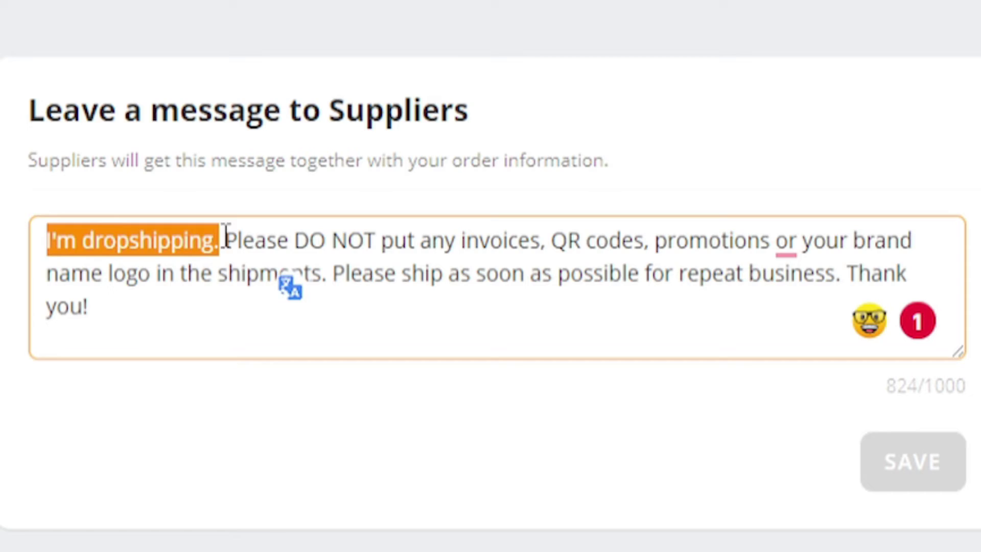
pyautogui.click(525, 195)
pyautogui.moveTo(465, 237); pyautogui.dragTo(539, 228)
pyautogui.click(707, 236)
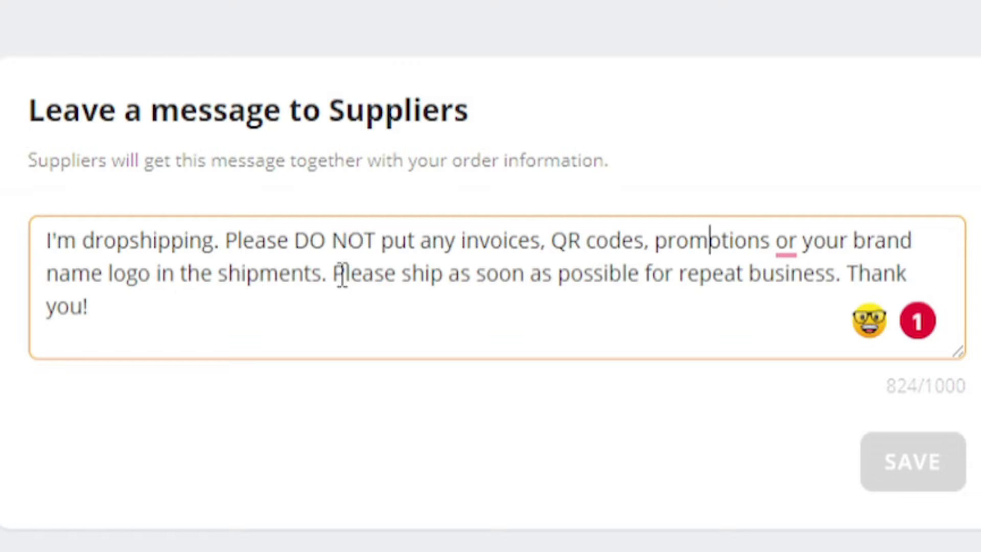
pyautogui.moveTo(475, 273); pyautogui.dragTo(722, 273)
pyautogui.click(713, 271)
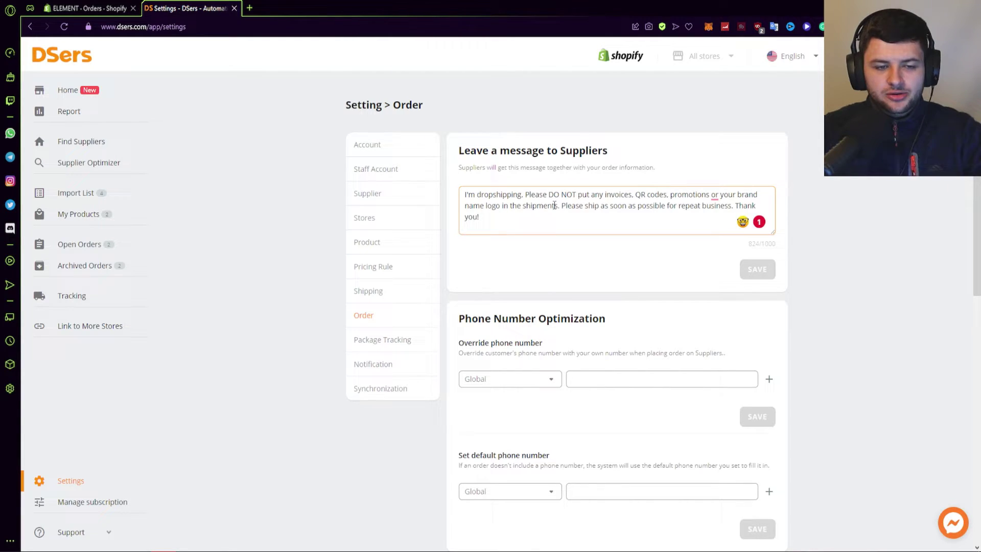
# - Review the Fulfillment Settings below, including the bulk fulfillment description, then scroll back up
pyautogui.scroll(-7, 595, 207)
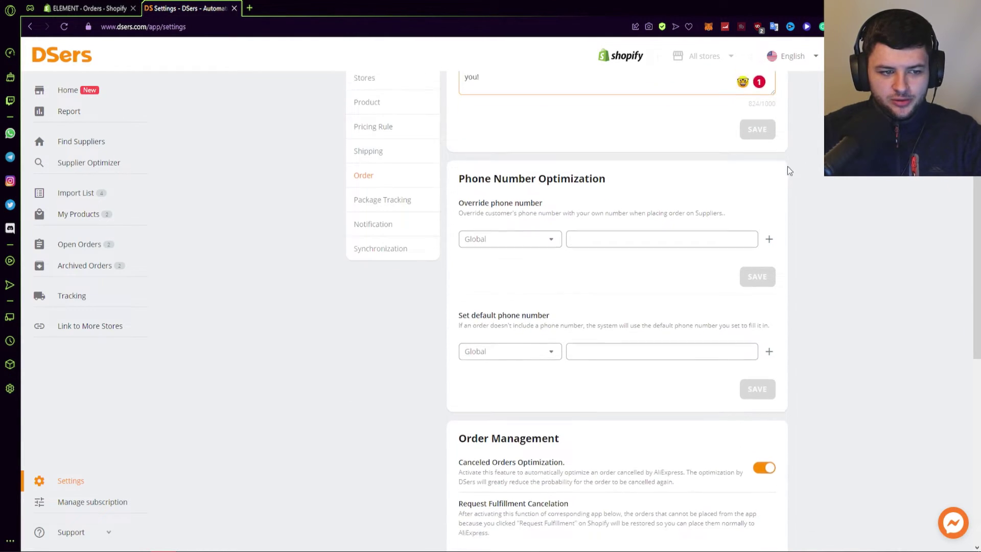
pyautogui.scroll(-2, 475, 183)
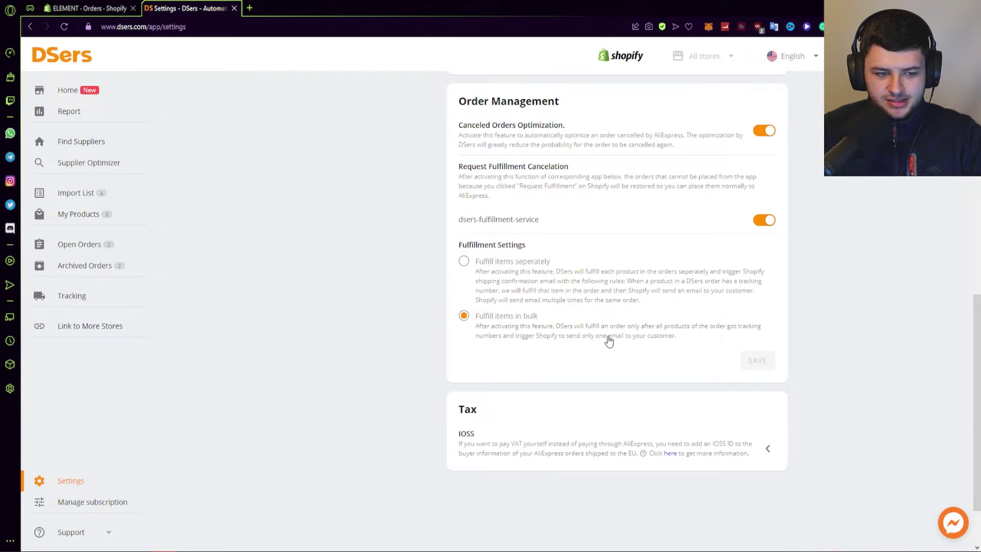
pyautogui.moveTo(482, 326); pyautogui.dragTo(489, 325)
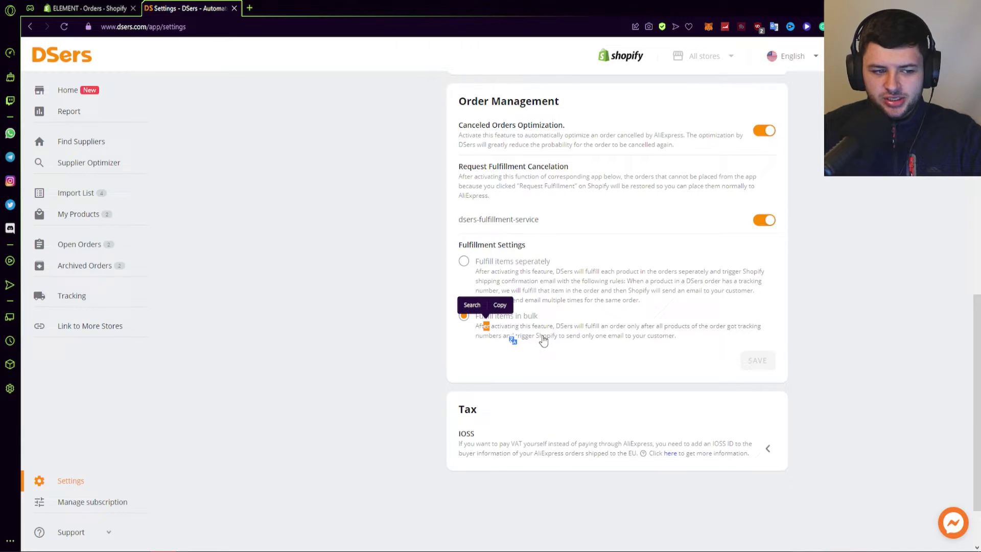
pyautogui.click(504, 328)
pyautogui.scroll(10, 506, 325)
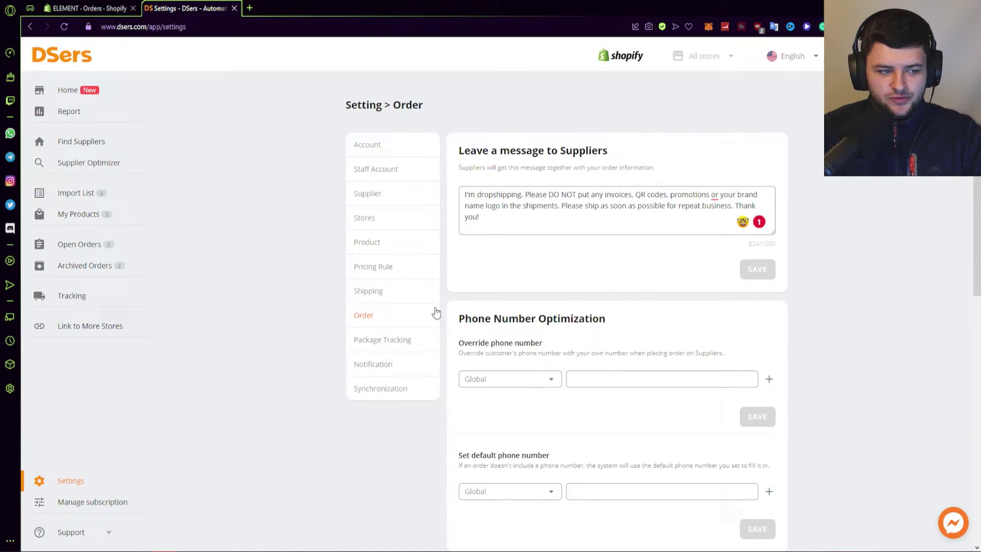
# - Try enabling package tracking in DSers and dismiss the upgrade-plan notice it requires
pyautogui.click(380, 342)
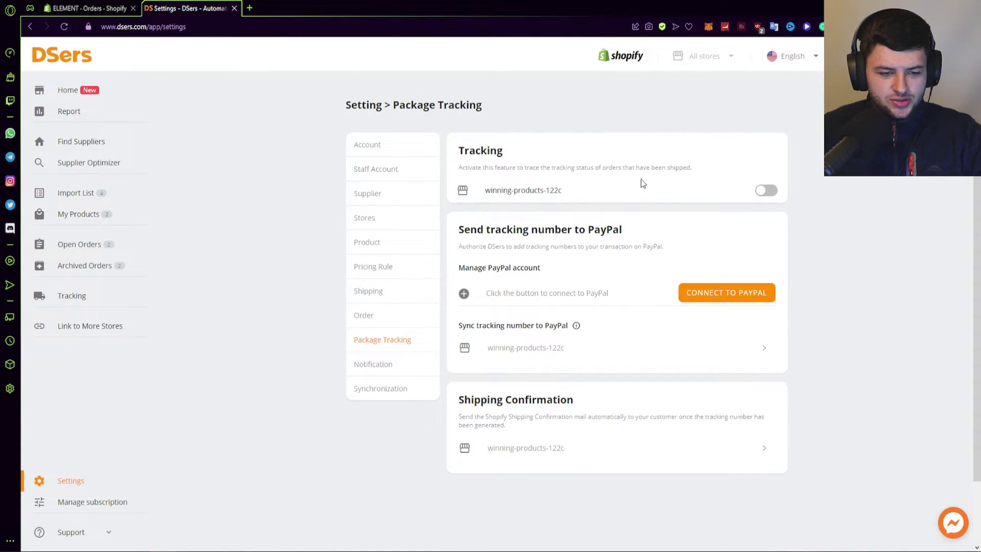
pyautogui.click(766, 190)
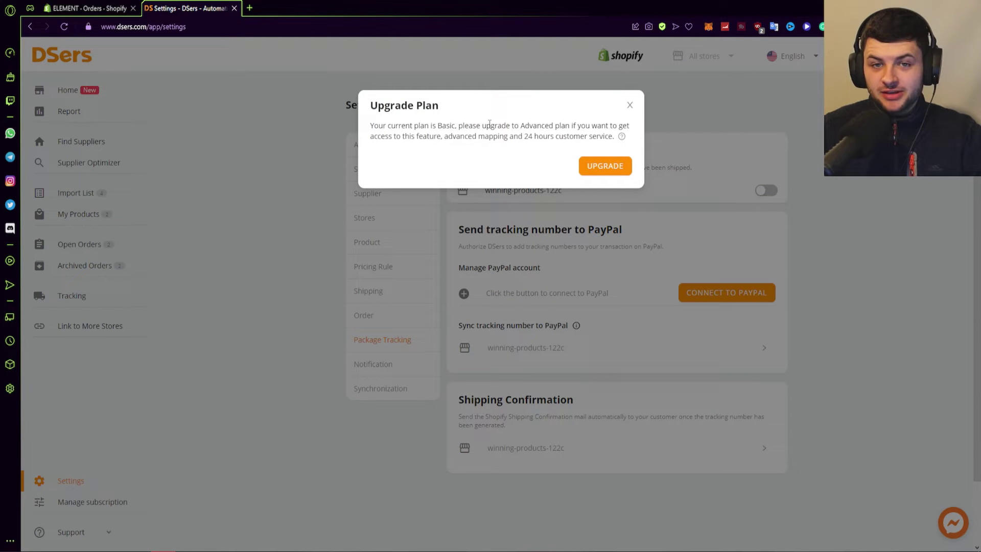
pyautogui.click(755, 116)
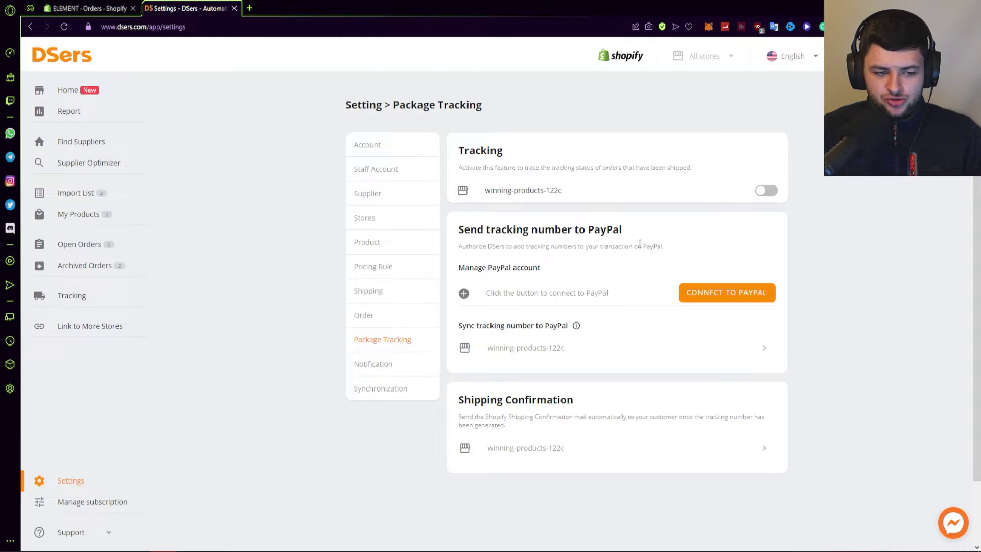
# - Review the Notification settings, then go to Synchronization, where inventory updates are set to Do Nothing
pyautogui.scroll(-2, 560, 344)
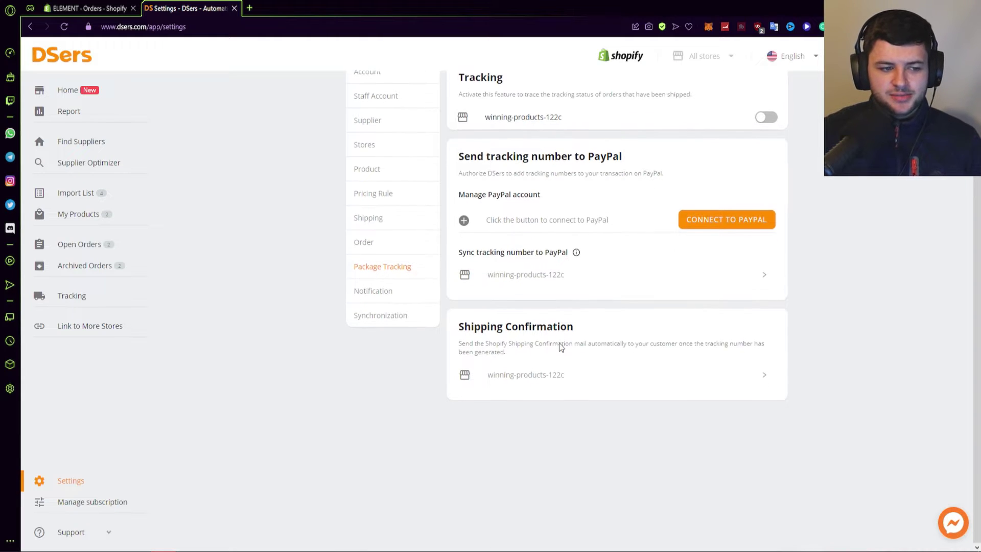
pyautogui.click(375, 291)
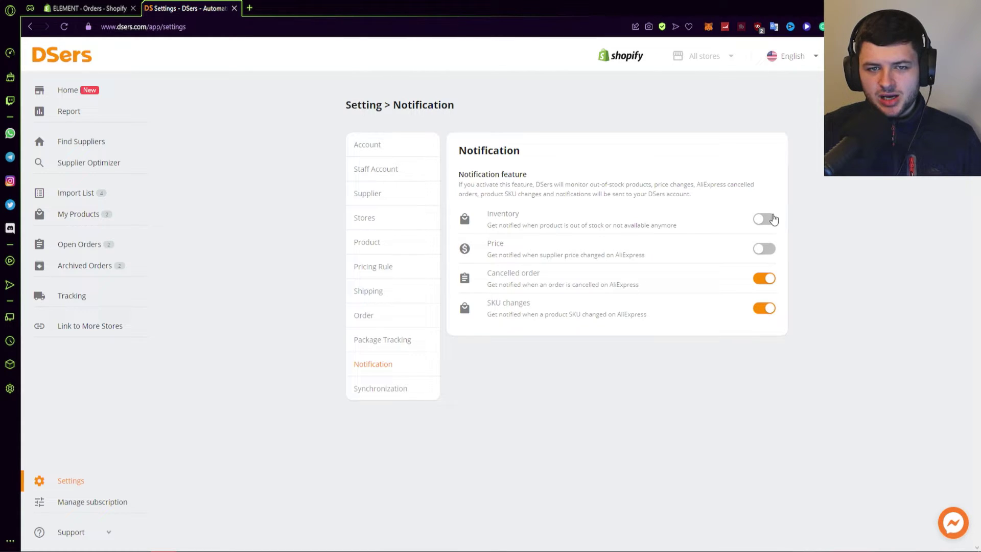
pyautogui.click(384, 389)
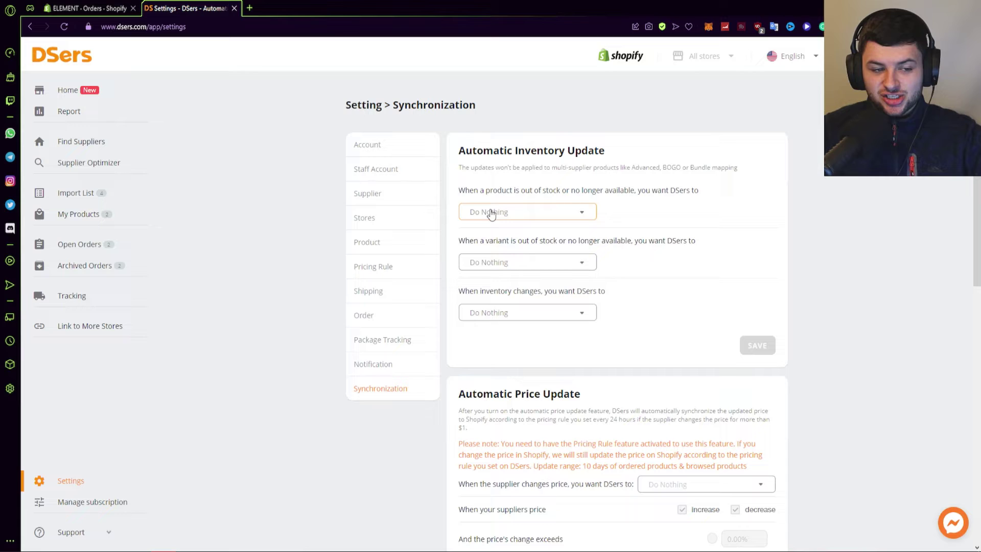
pyautogui.moveTo(509, 190); pyautogui.dragTo(580, 191)
pyautogui.click(635, 190)
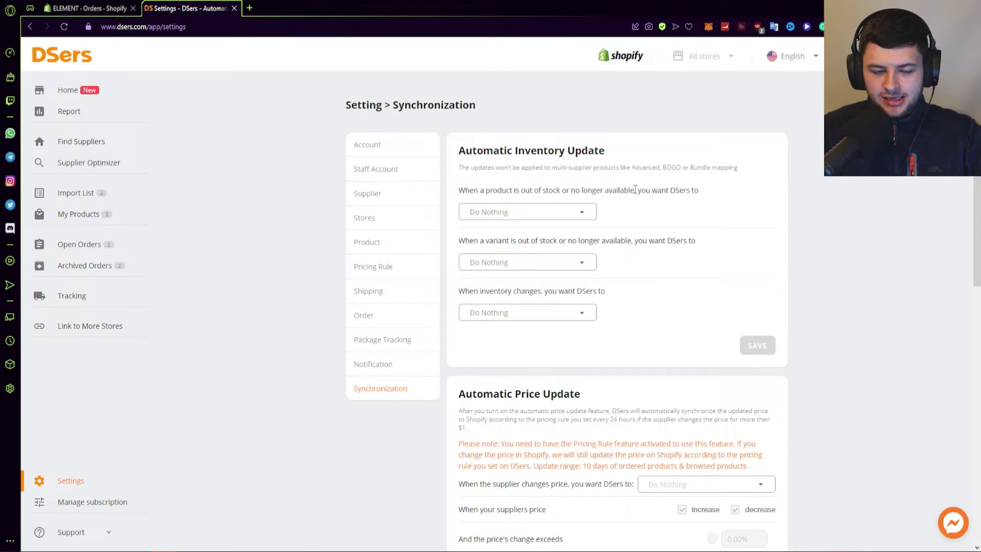
pyautogui.click(488, 214)
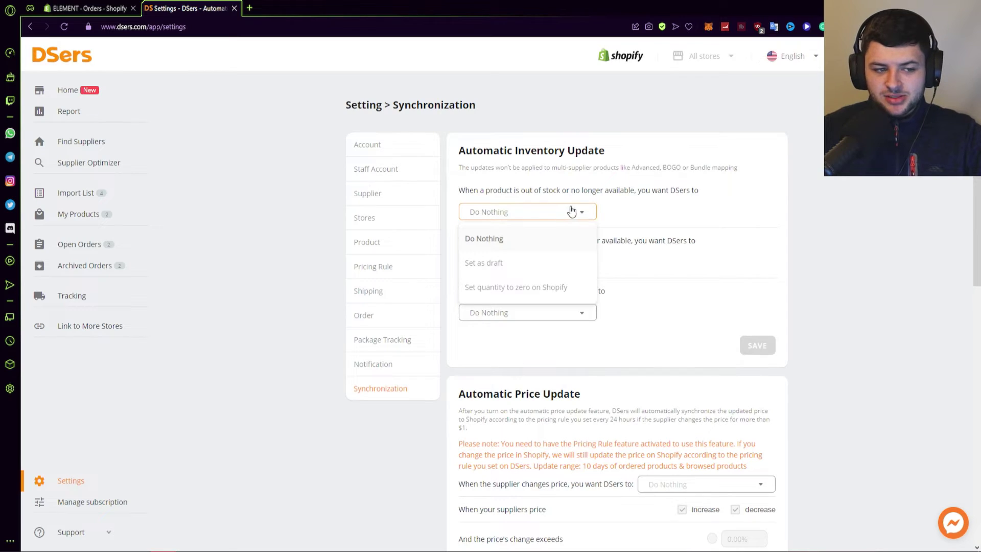
pyautogui.click(569, 208)
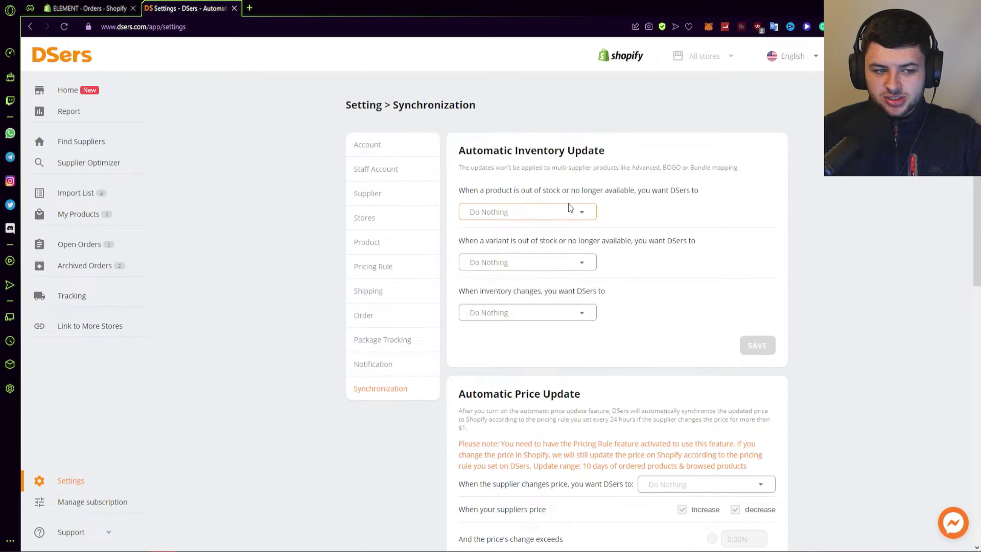
pyautogui.click(588, 212)
pyautogui.click(588, 211)
pyautogui.moveTo(483, 241); pyautogui.dragTo(547, 239)
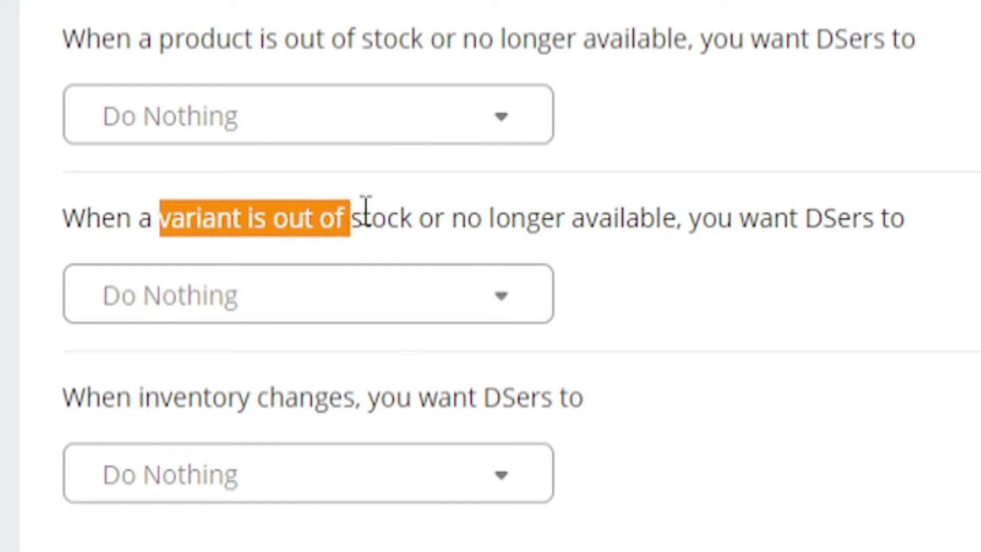
pyautogui.click(377, 213)
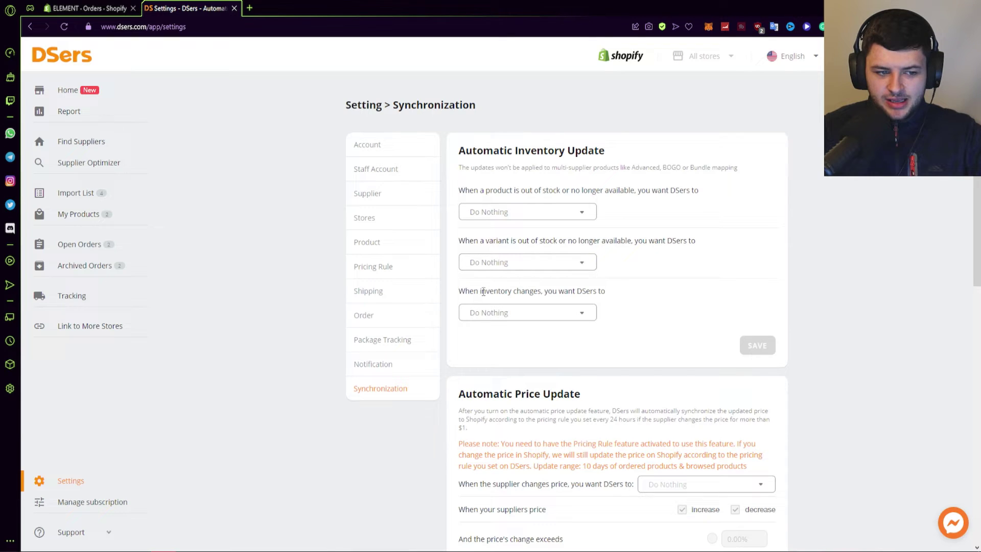
pyautogui.moveTo(483, 292); pyautogui.dragTo(552, 291)
pyautogui.click(480, 291)
pyautogui.scroll(-3, 479, 307)
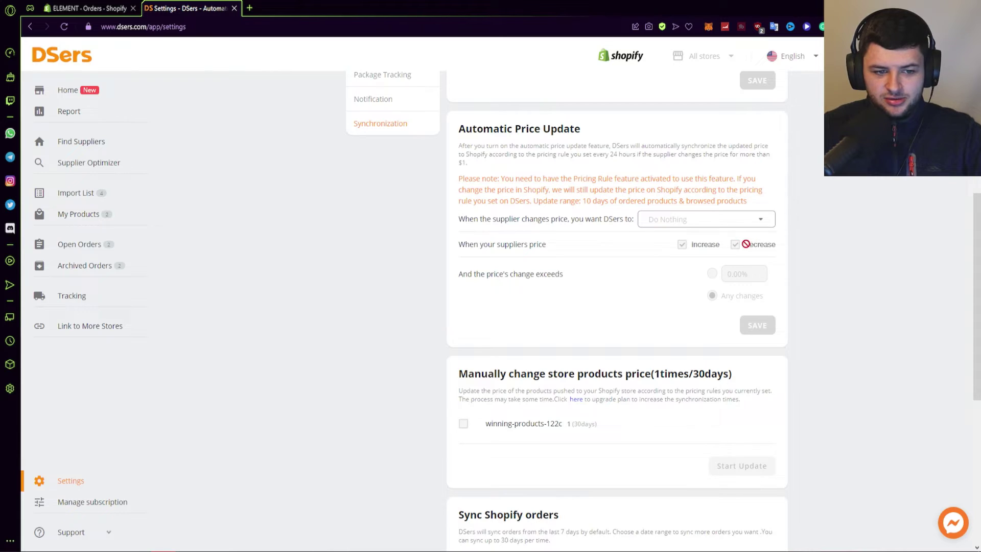
pyautogui.scroll(-3, 565, 212)
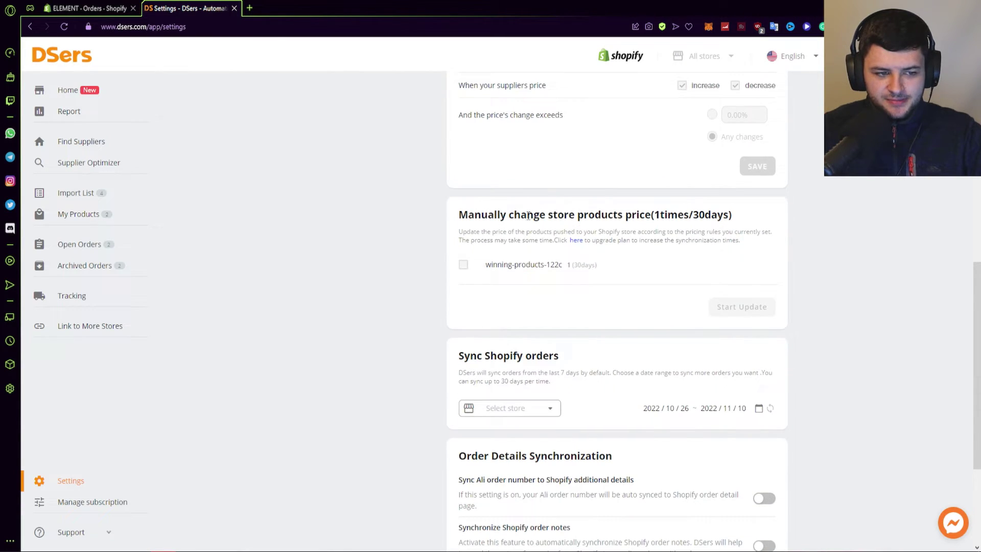
pyautogui.scroll(8, 528, 215)
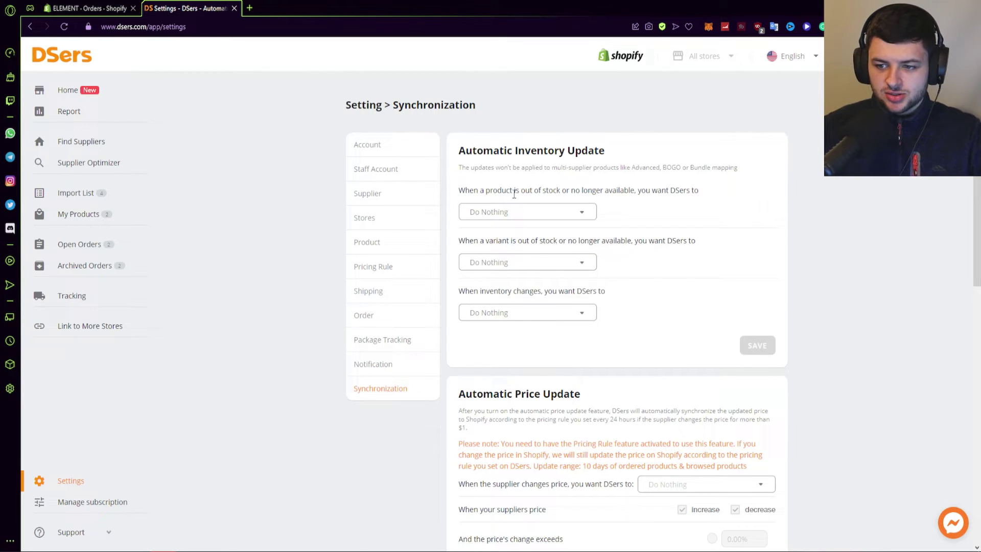
# - Go to DSers' Open Orders and show the Pending orders list
pyautogui.click(79, 244)
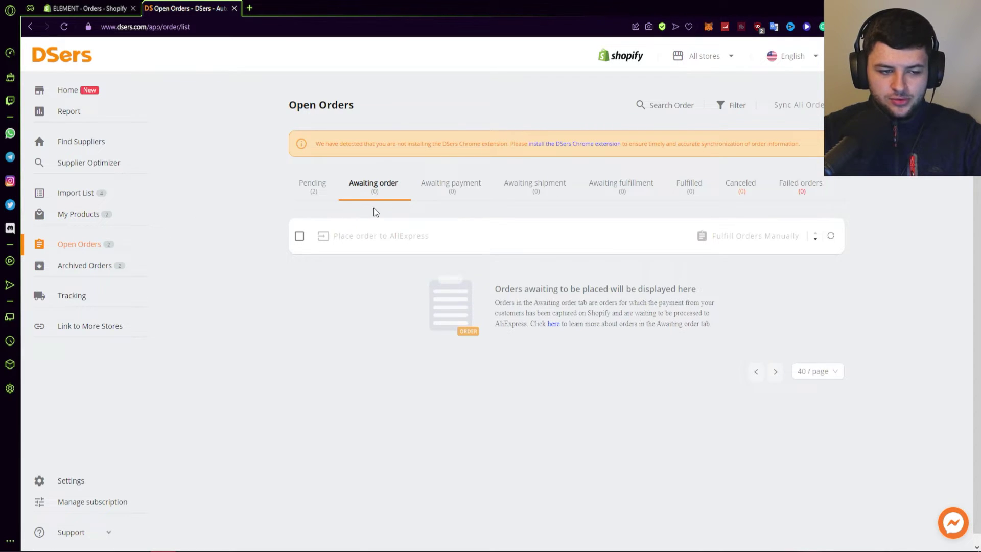
pyautogui.click(313, 185)
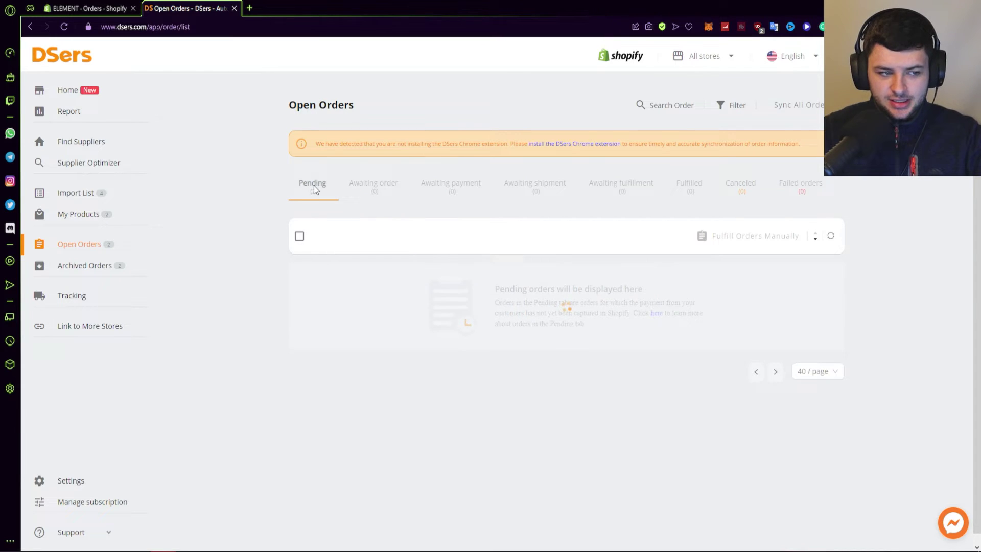
pyautogui.scroll(-5, 315, 193)
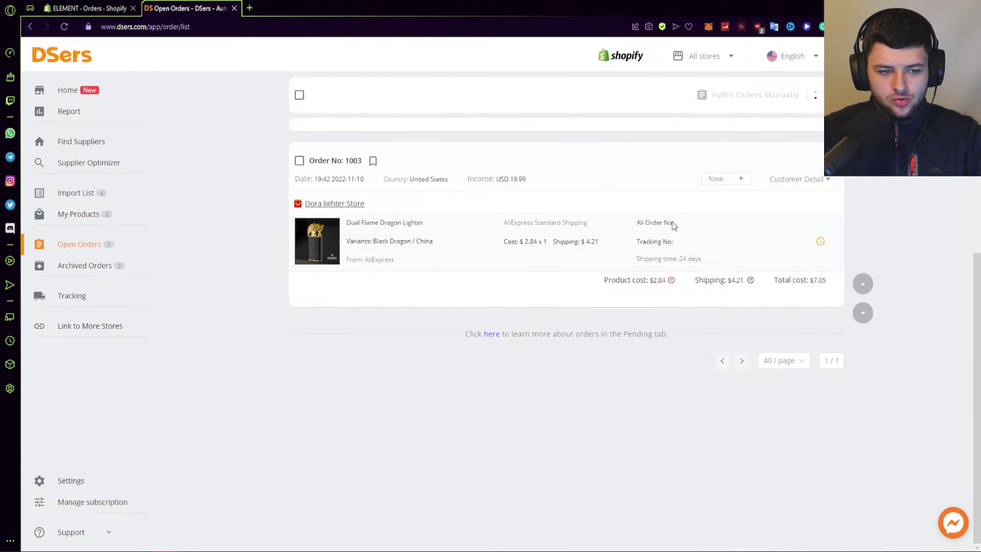
pyautogui.scroll(4, 565, 229)
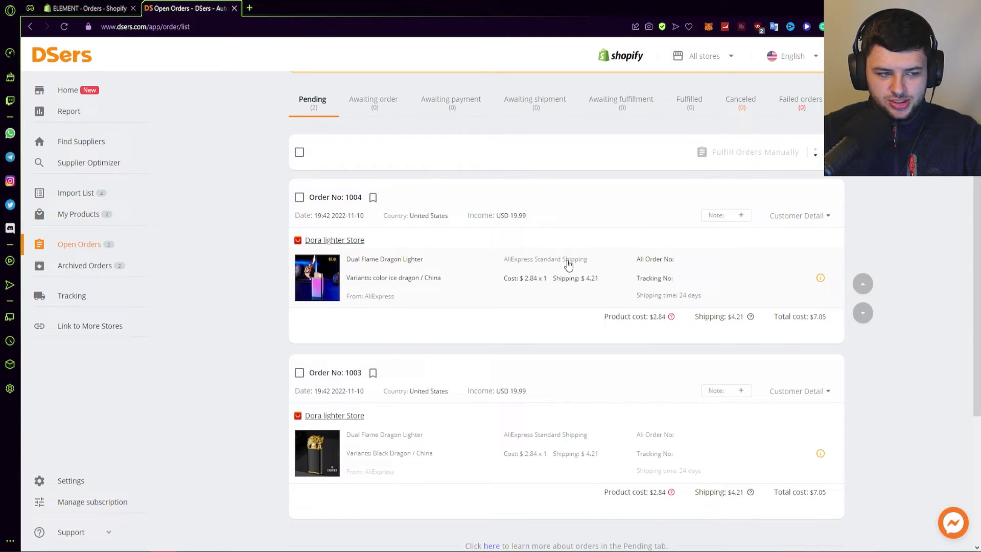
# - Select orders 1003 and 1004, then re-sort the pending list so 1003 comes first
pyautogui.click(299, 373)
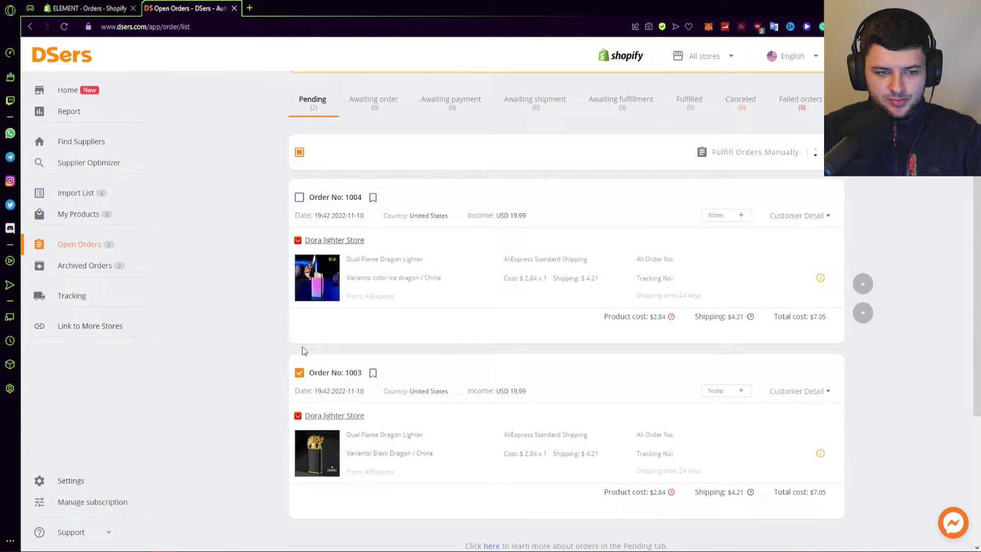
pyautogui.click(299, 197)
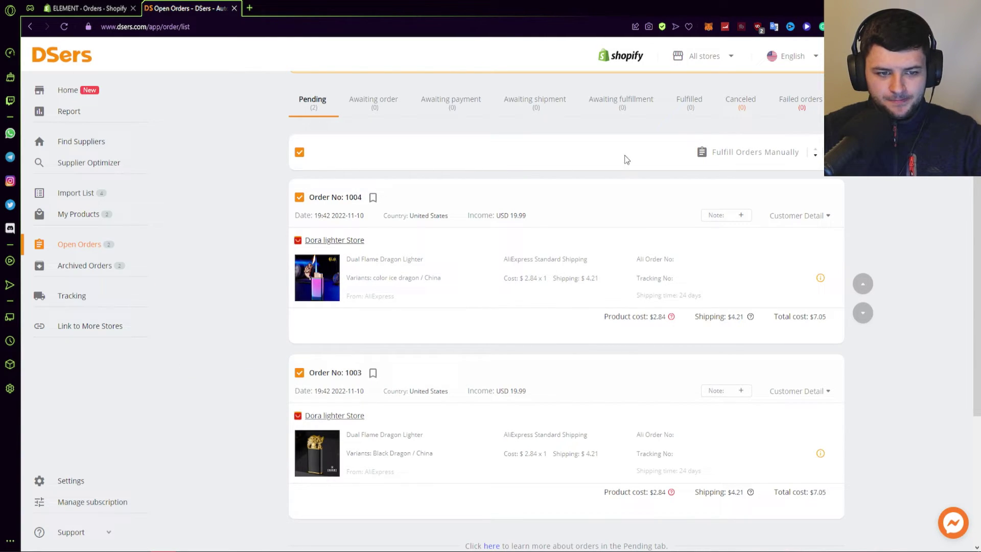
pyautogui.scroll(-3, 553, 270)
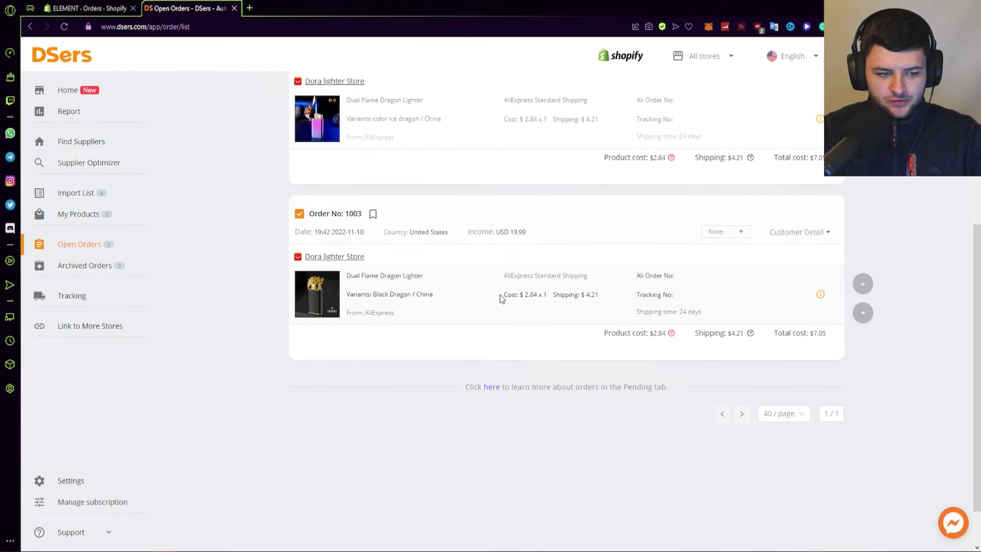
pyautogui.scroll(3, 501, 299)
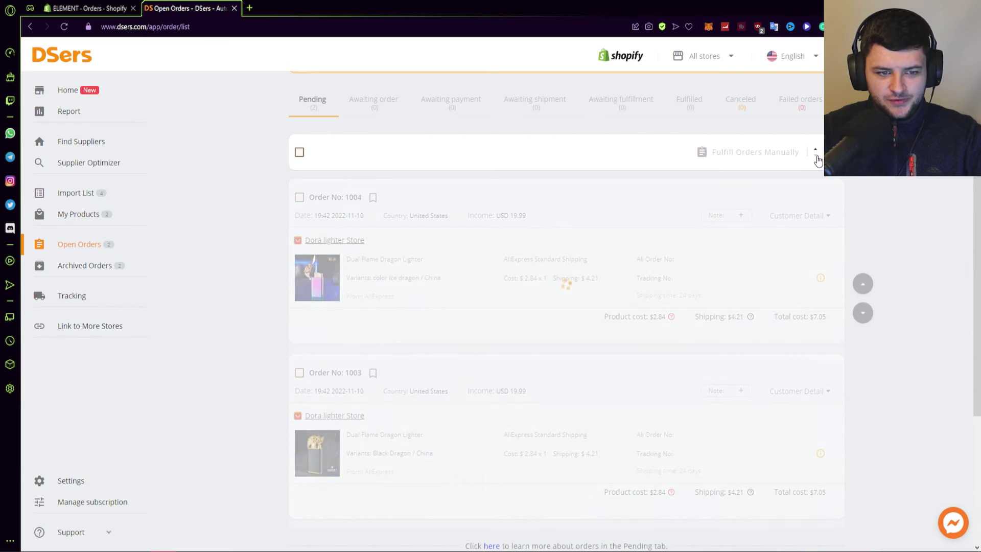
pyautogui.click(816, 153)
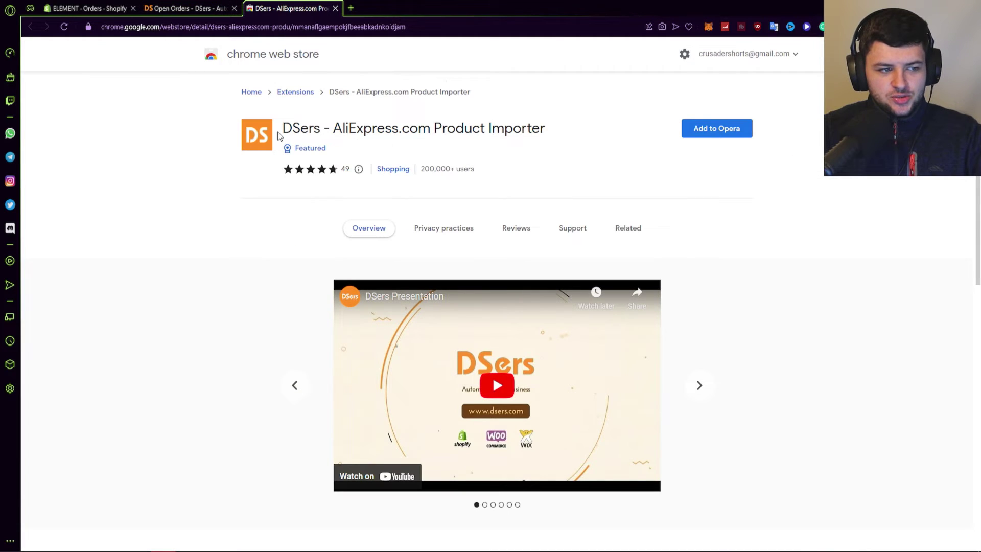
# - Install the DSers AliExpress.com Product Importer extension and refresh the DSers orders page
pyautogui.moveTo(301, 129); pyautogui.dragTo(534, 127)
pyautogui.click(728, 129)
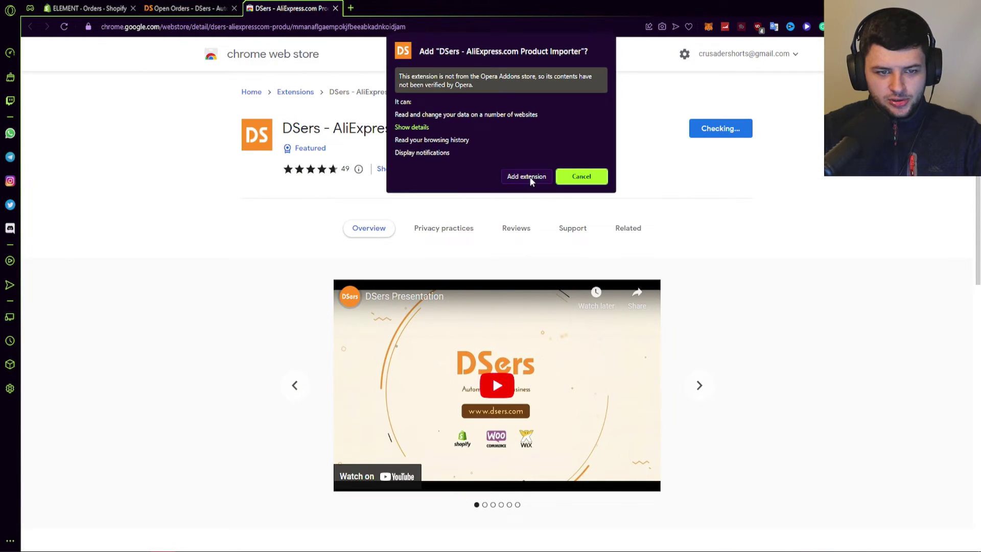
pyautogui.click(530, 177)
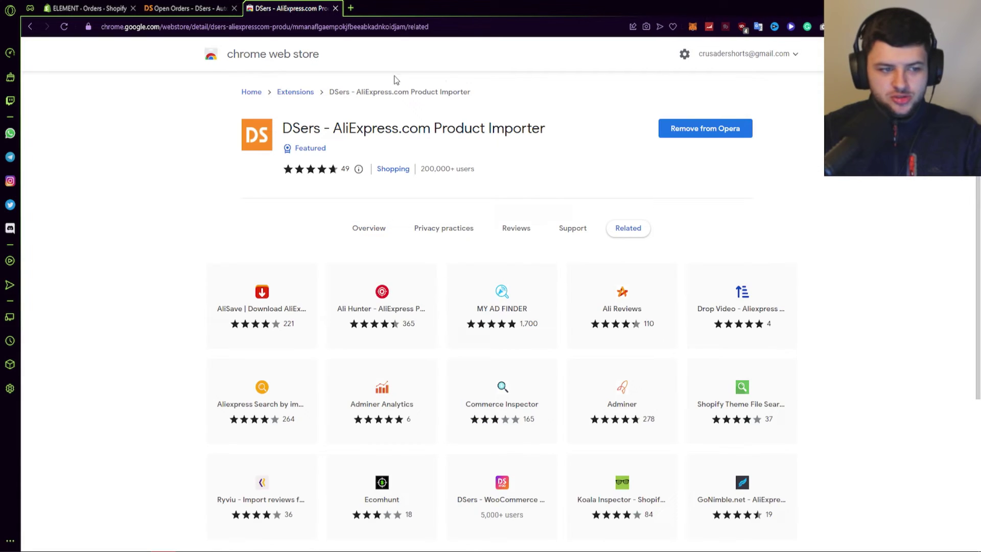
pyautogui.click(335, 8)
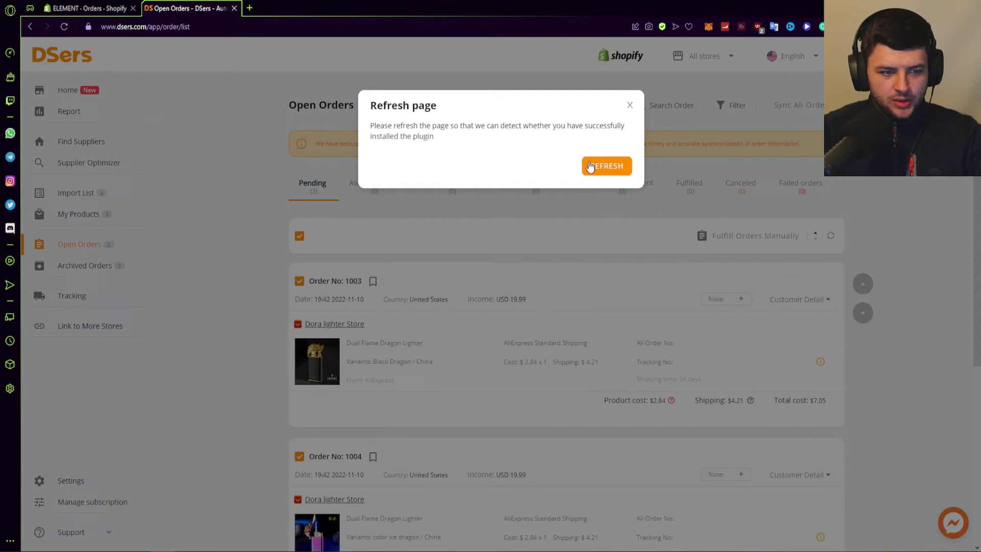
pyautogui.click(613, 166)
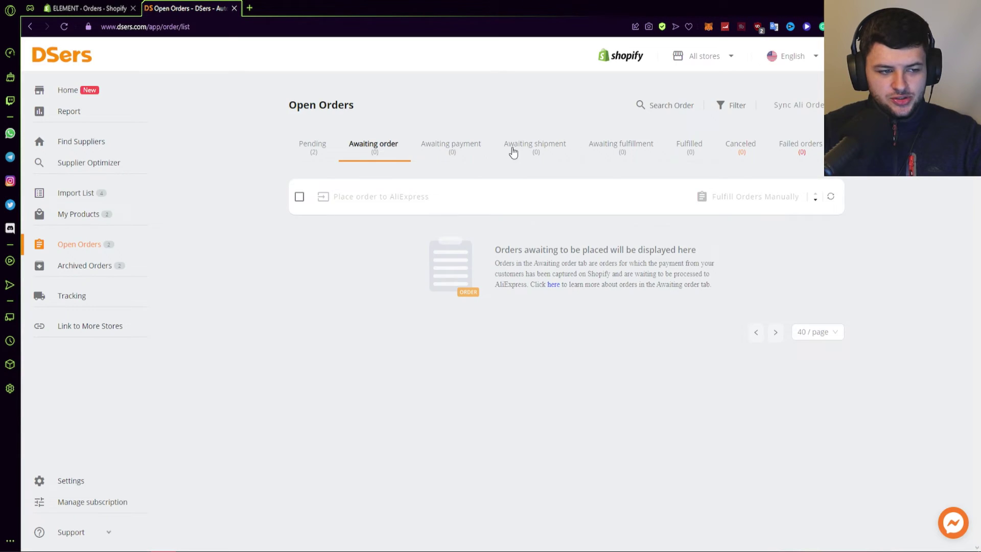
# - Sync pending orders 1004 and 1003 via the DSers Chrome Extension, finishing with 0 failed
pyautogui.click(312, 146)
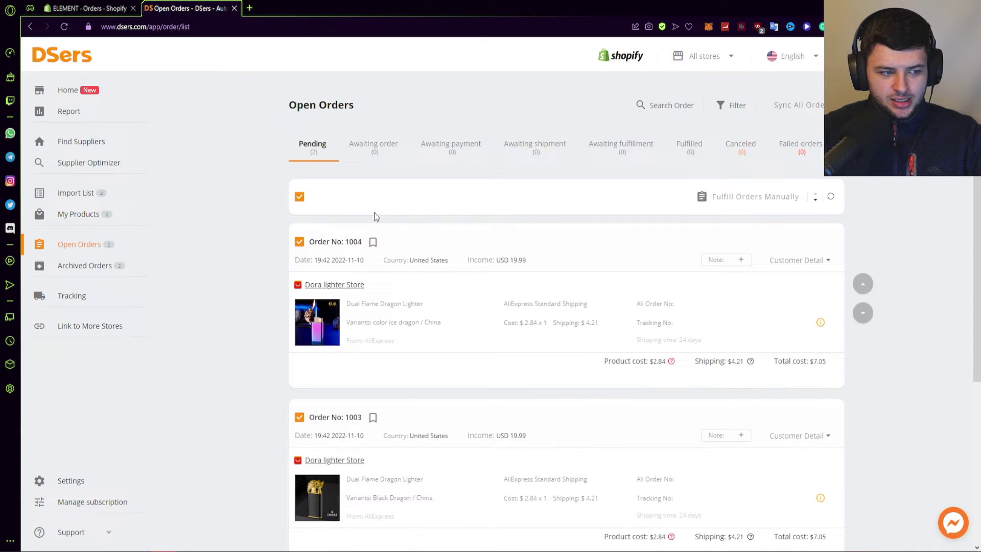
pyautogui.moveTo(822, 104)
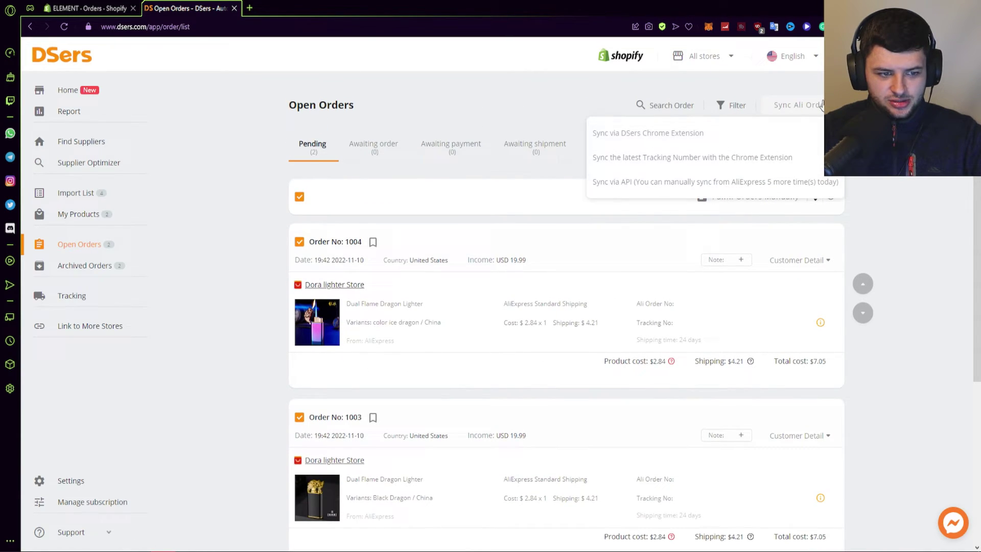
pyautogui.click(634, 134)
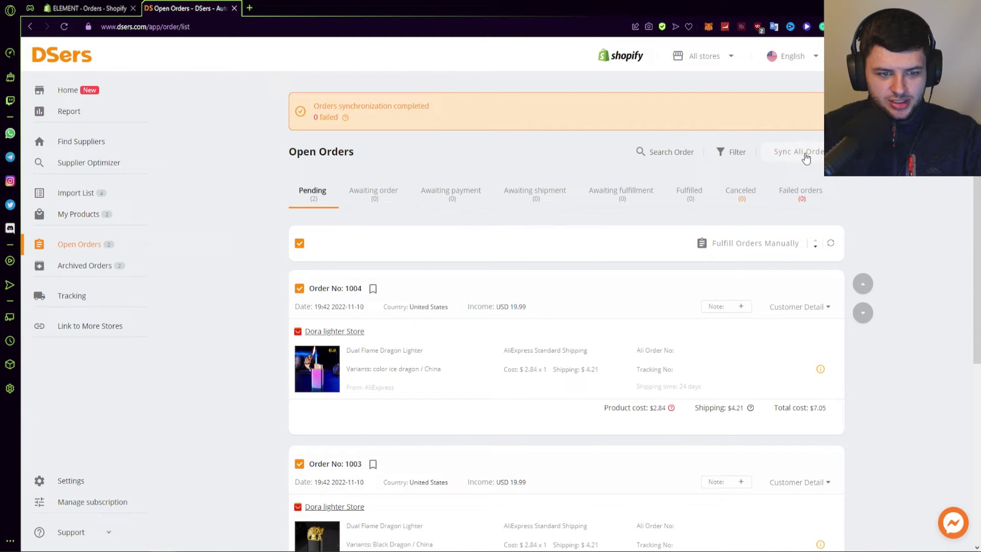
pyautogui.moveTo(805, 153)
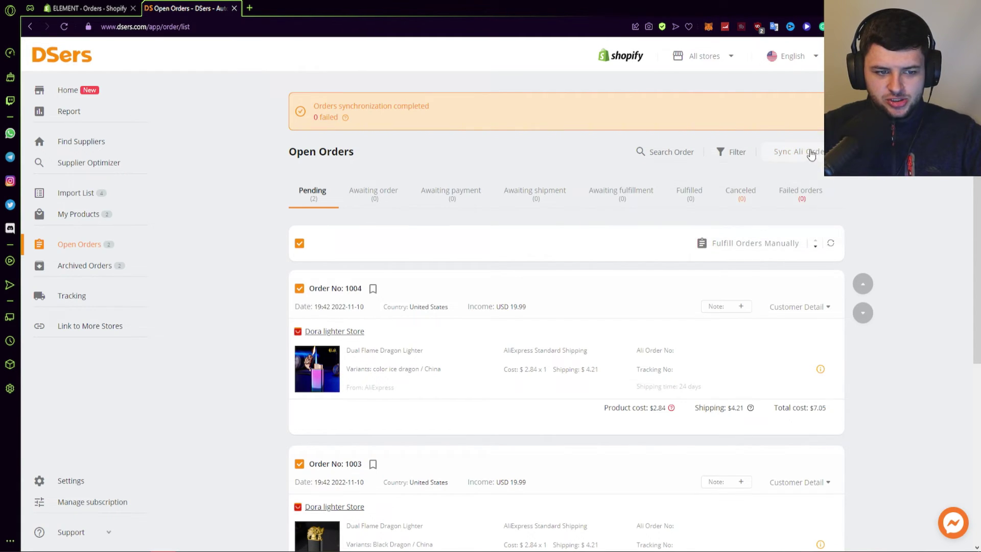
pyautogui.scroll(-1, 739, 209)
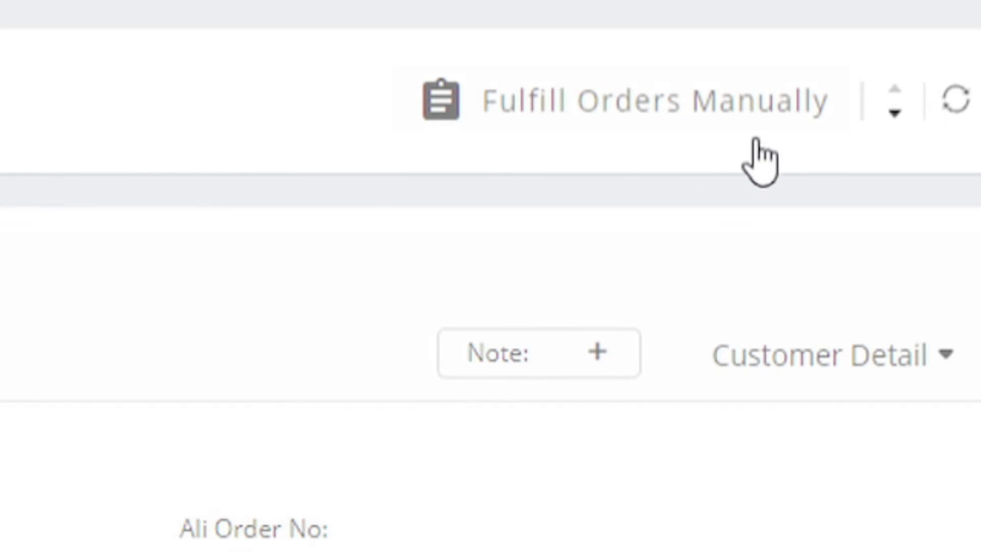
# - Manually fulfil orders 1004 and 1003 with 'Mark as fulfilled on Shopify too' ticked
pyautogui.click(766, 205)
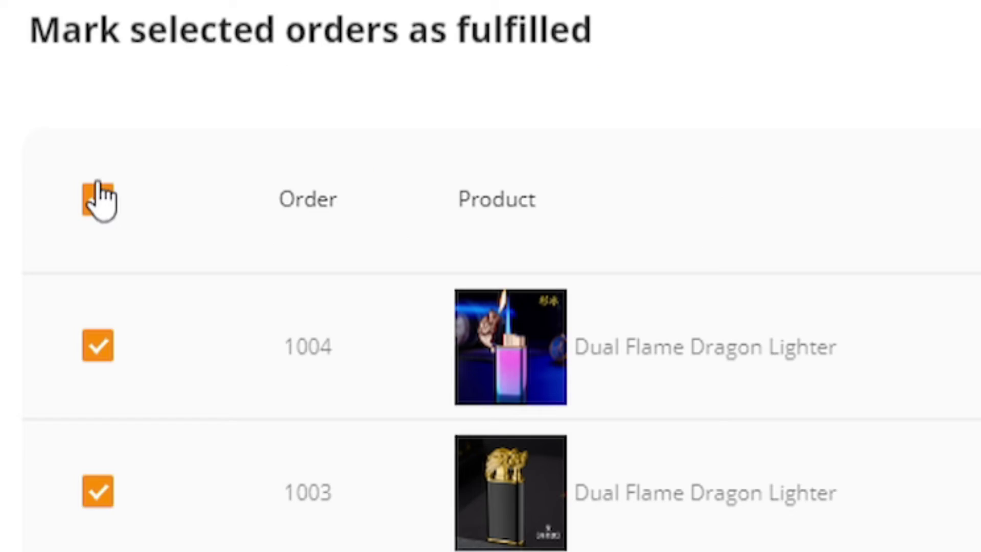
pyautogui.click(98, 198)
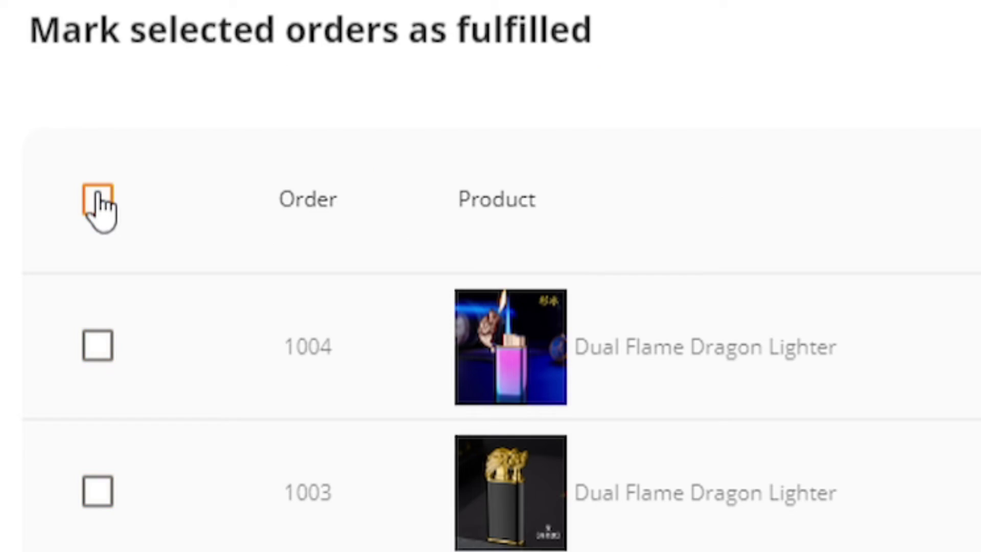
pyautogui.click(98, 198)
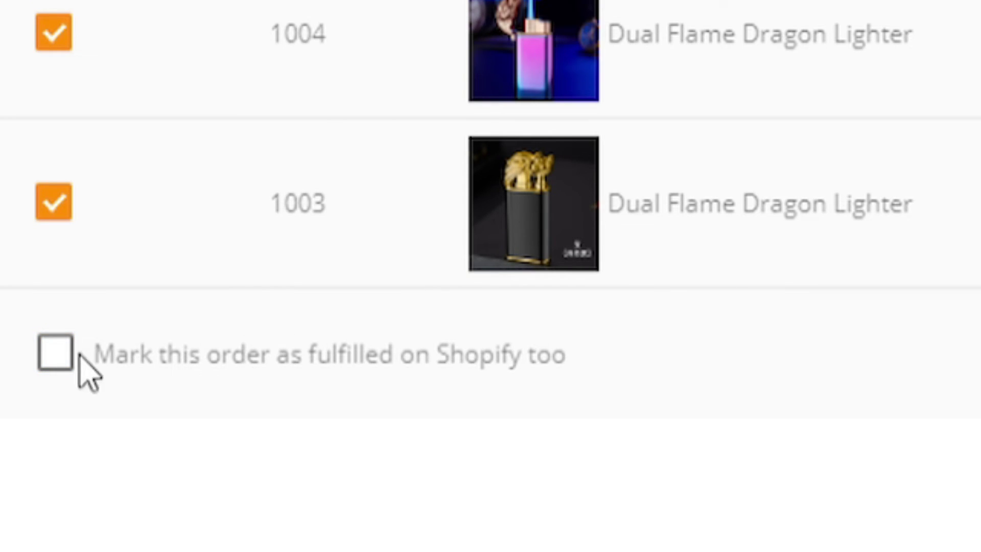
pyautogui.click(80, 353)
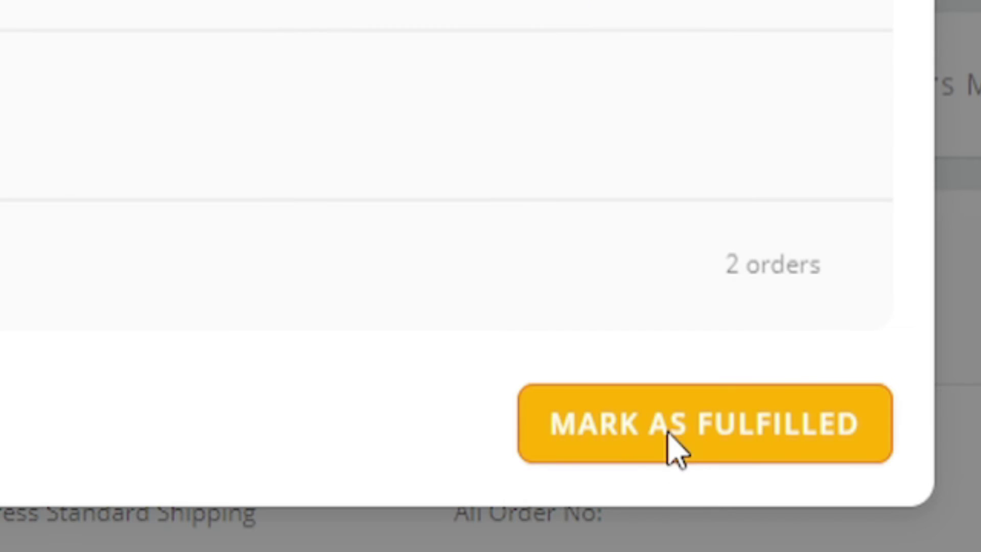
pyautogui.click(670, 449)
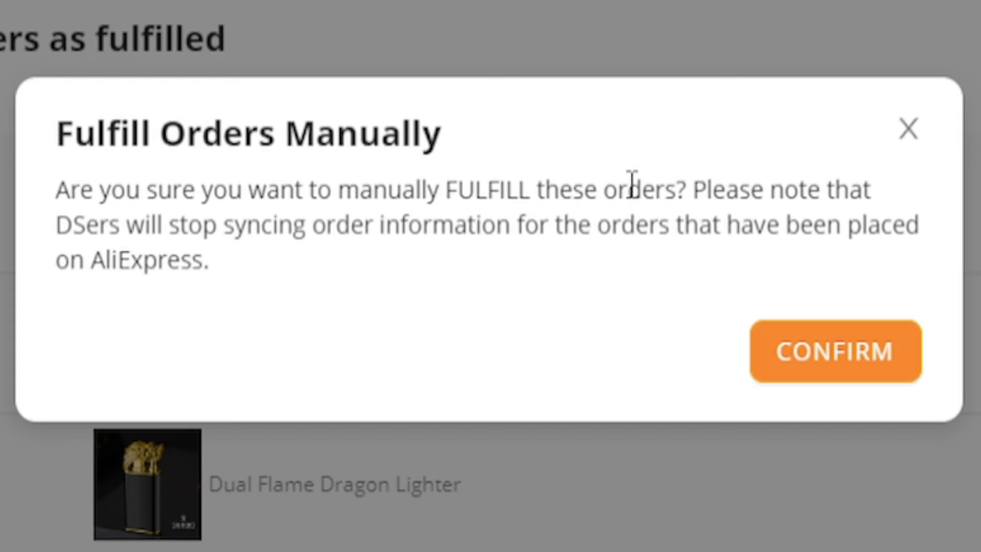
# - Confirm the manual fulfilment warning and close the fulfilment summary
pyautogui.moveTo(295, 225); pyautogui.dragTo(760, 220)
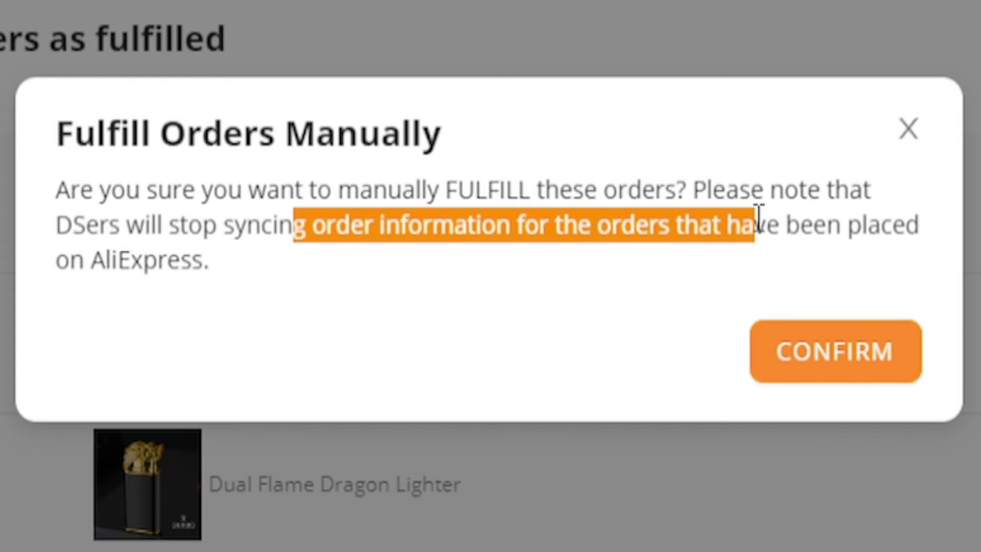
pyautogui.click(94, 226)
pyautogui.moveTo(59, 172); pyautogui.dragTo(295, 280)
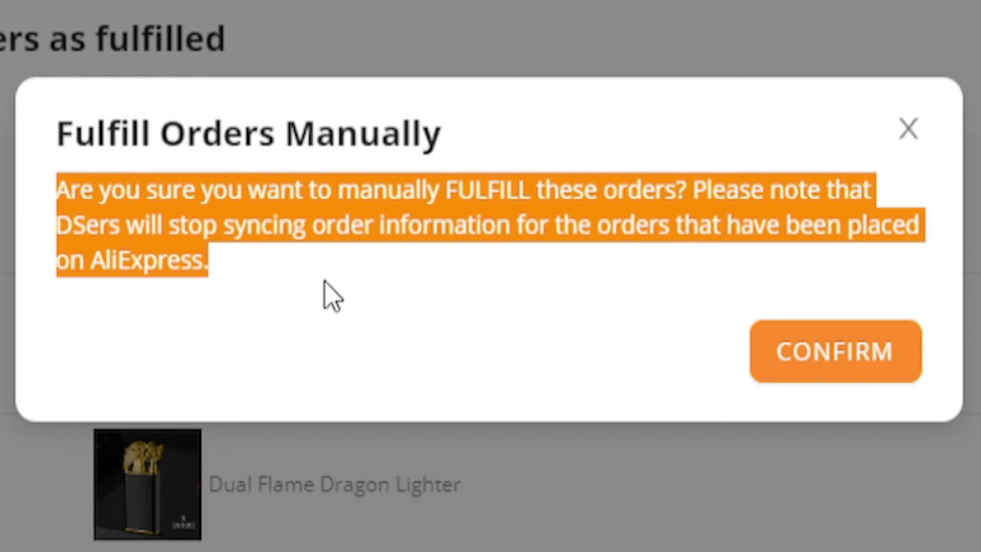
pyautogui.click(804, 332)
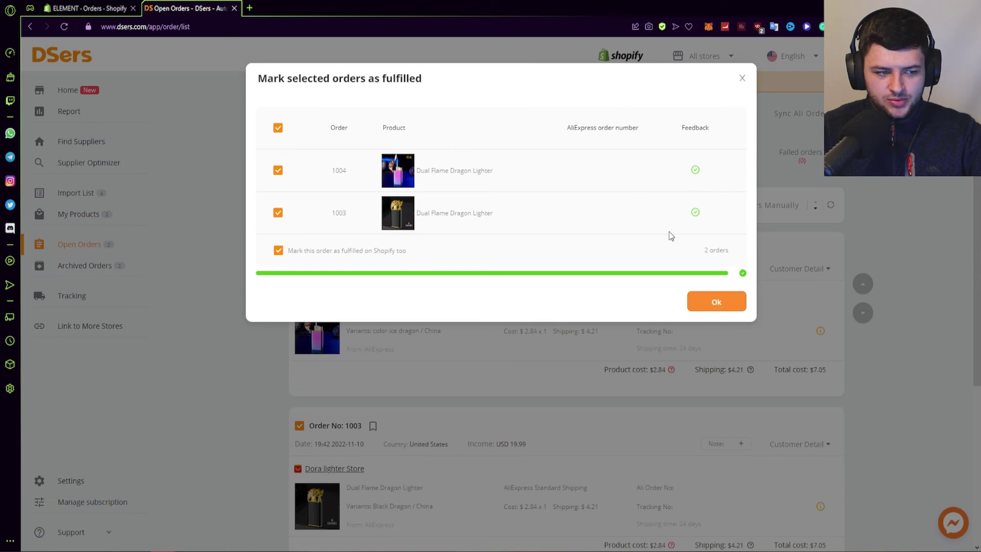
pyautogui.click(717, 301)
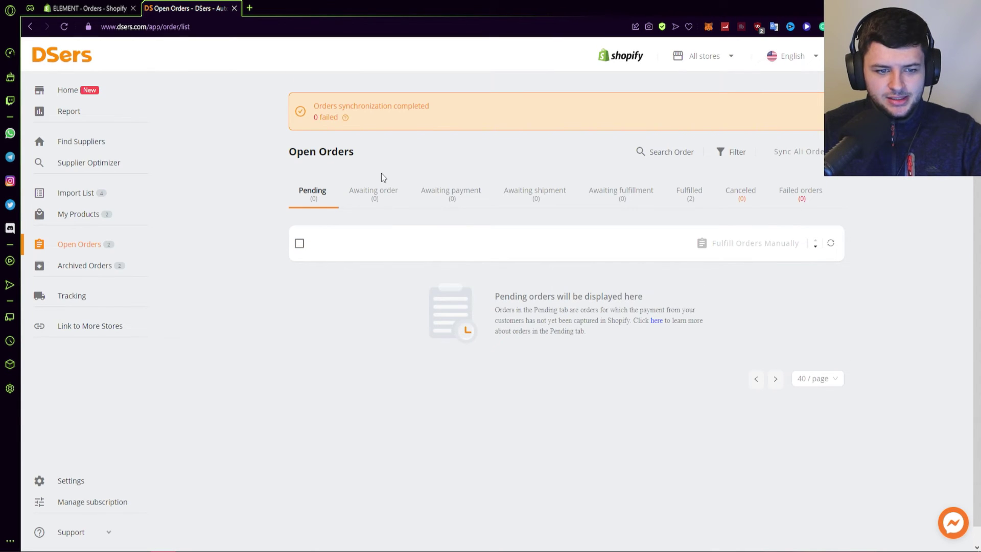
# - Show the Fulfilled tab and review orders 1004 and 1003, each $7.05 with no tracking number
pyautogui.click(696, 203)
pyautogui.scroll(-1, 660, 201)
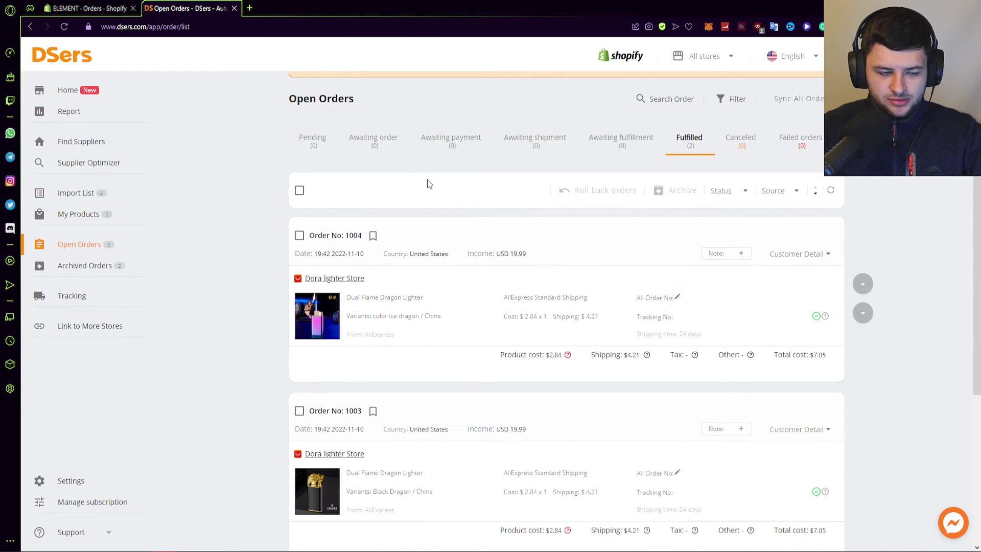
pyautogui.scroll(-3, 473, 219)
pyautogui.scroll(1, 499, 221)
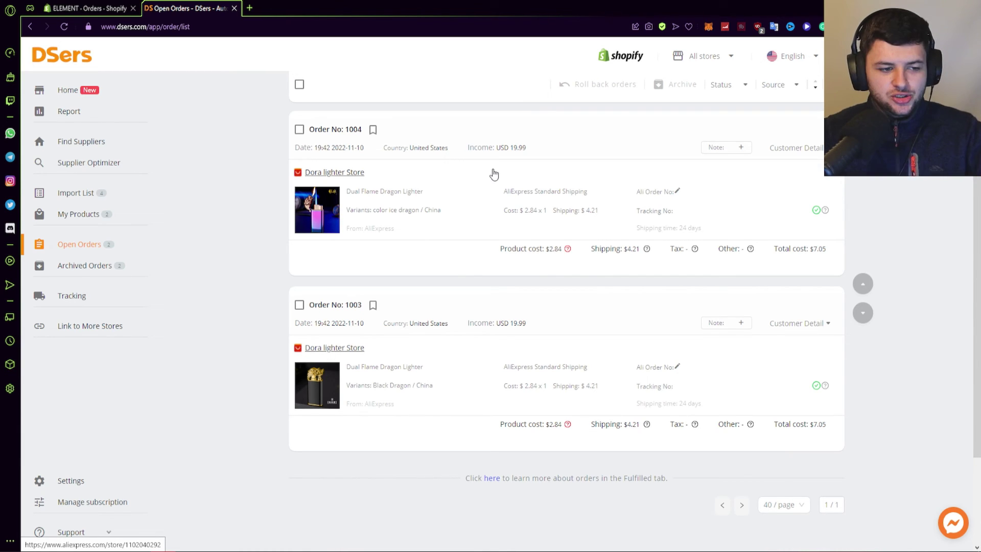
pyautogui.scroll(1, 511, 181)
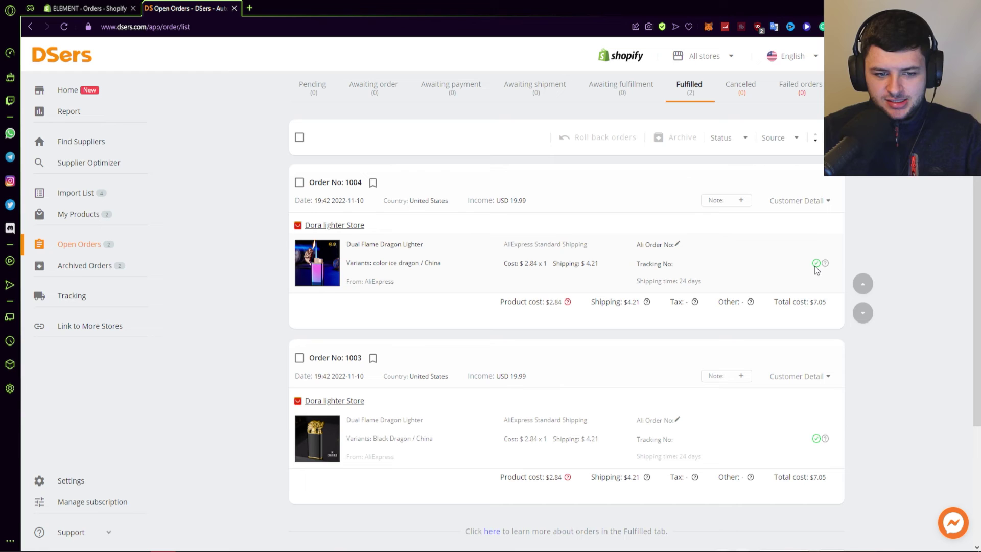
pyautogui.moveTo(823, 264)
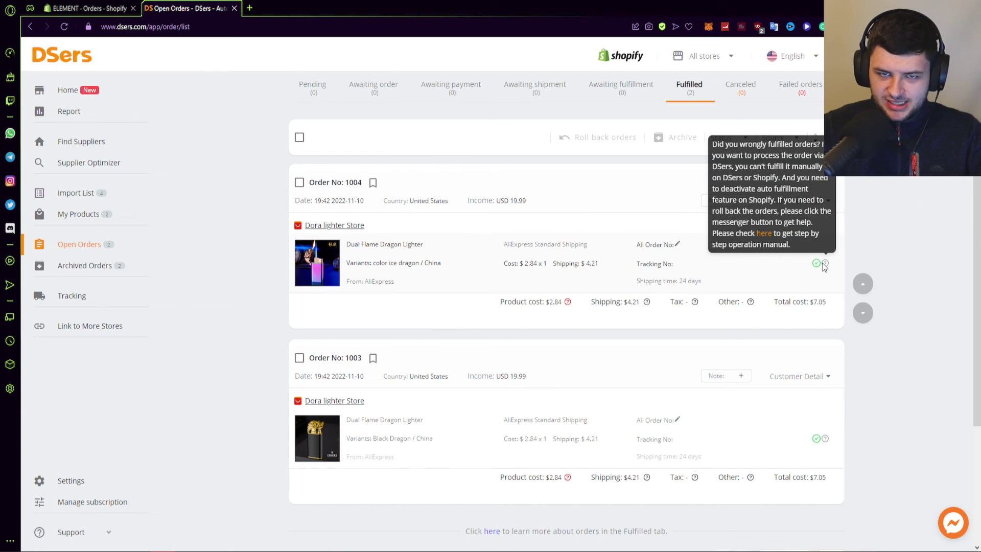
pyautogui.scroll(-2, 895, 253)
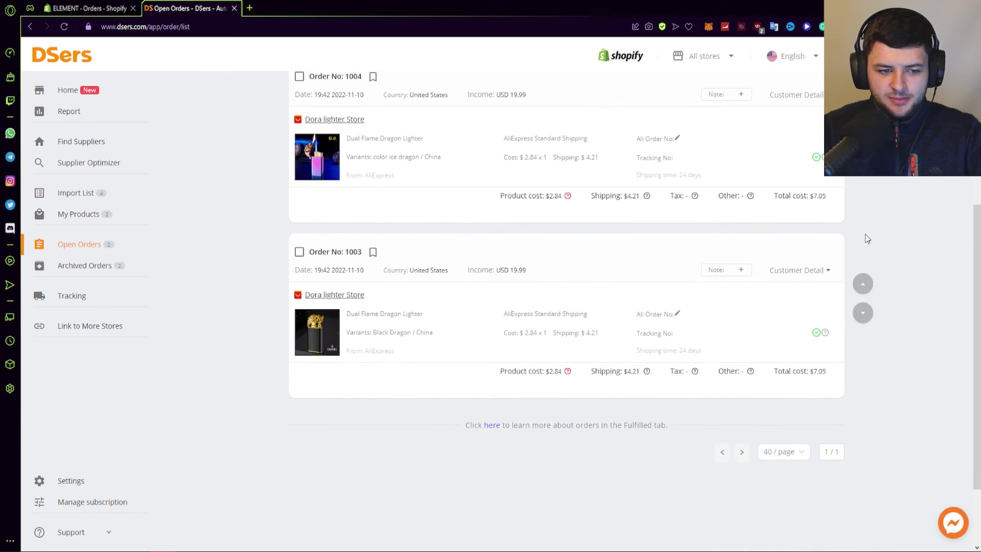
pyautogui.scroll(2, 872, 239)
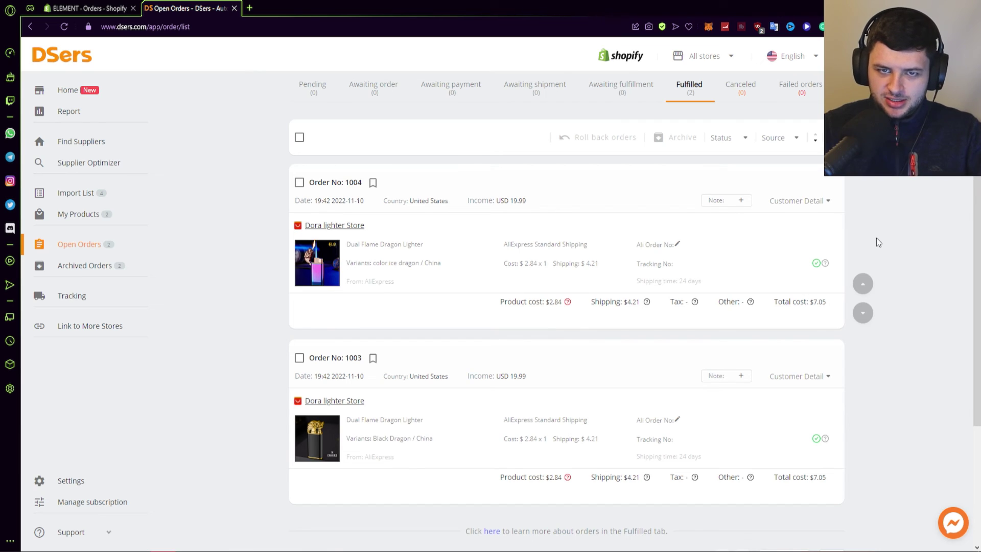